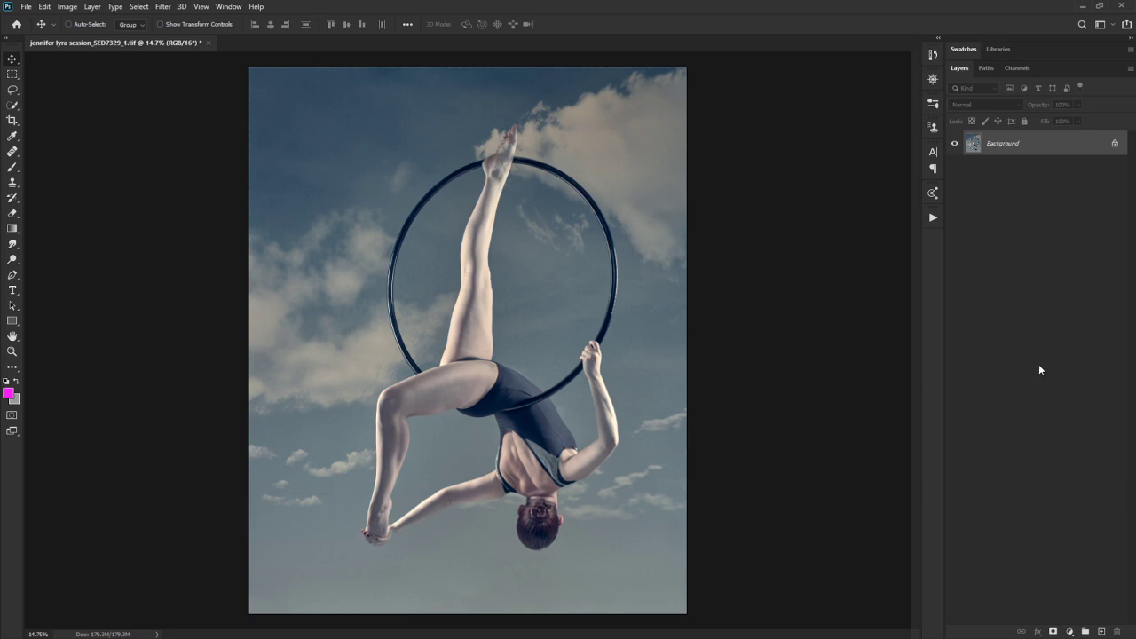
Step: Add a Hue/Saturation adjustment layer, test Saturation at -100, then return it to 0
click(1070, 631)
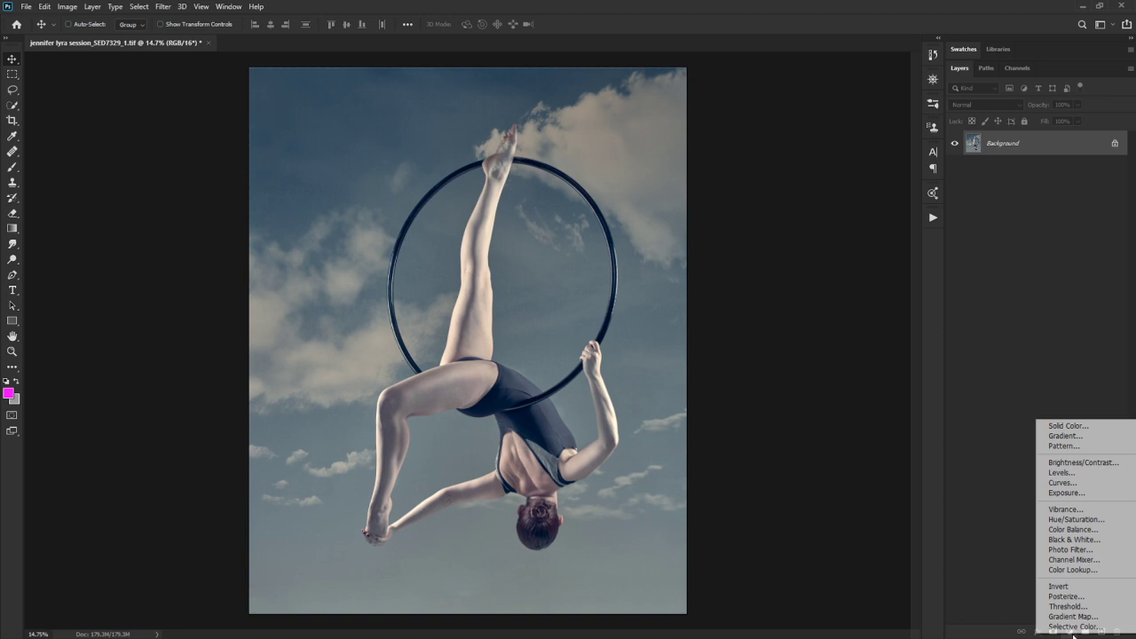
click(1076, 521)
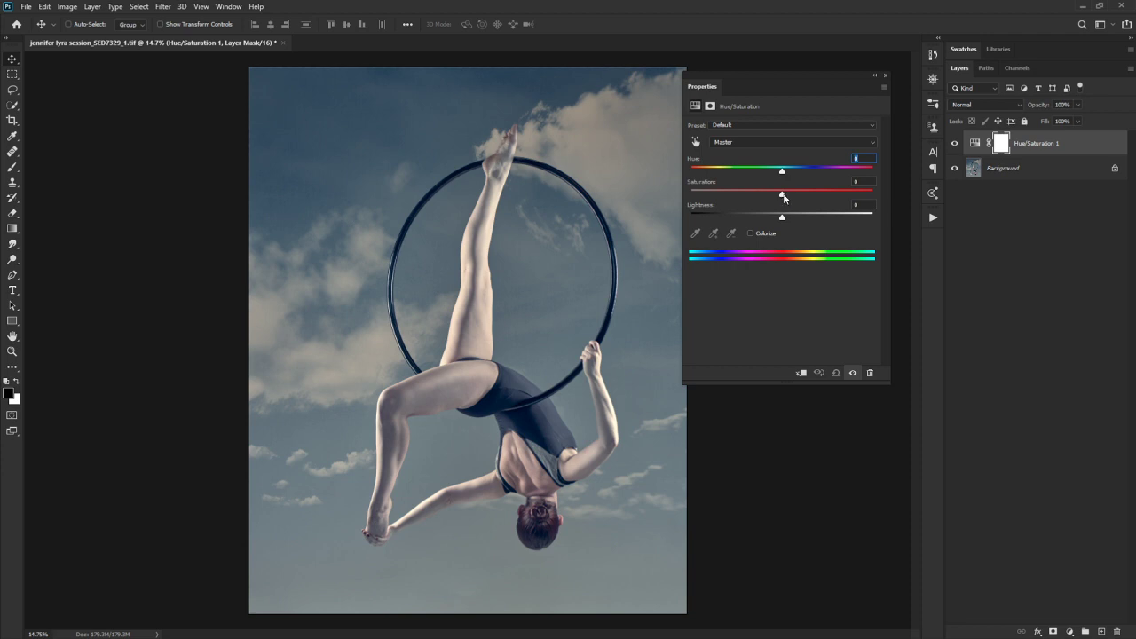
drag(782, 194, 567, 194)
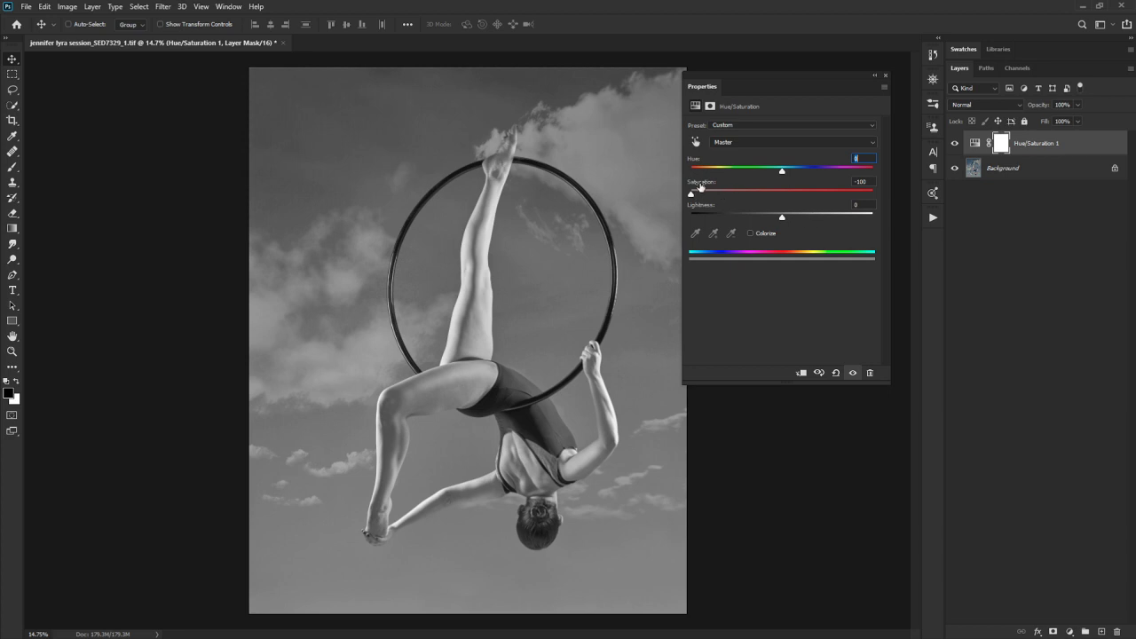
key(Tab)
Step: Confirm Saturation 0, then add a new empty Layer 1 above the Background
text(0)
key(Return)
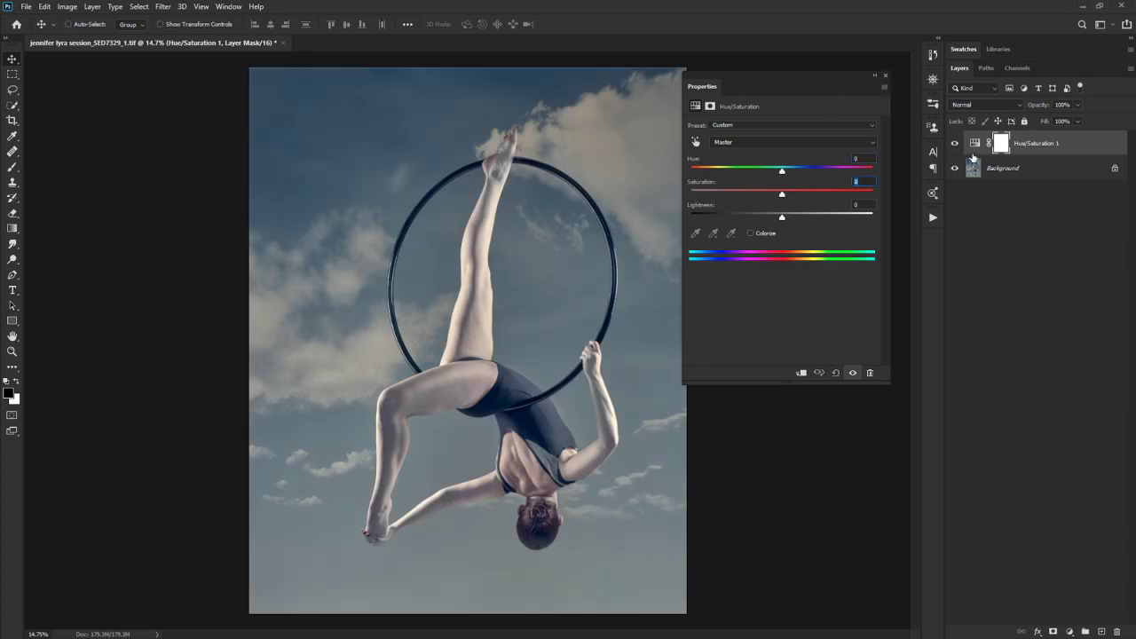
click(887, 75)
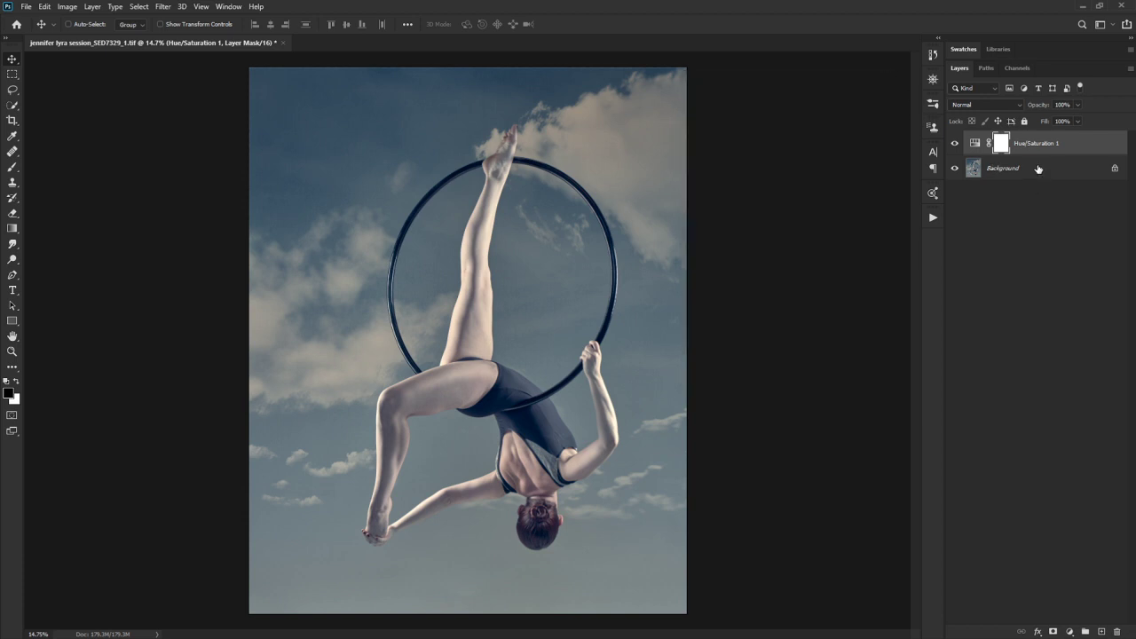
click(1035, 168)
click(1100, 631)
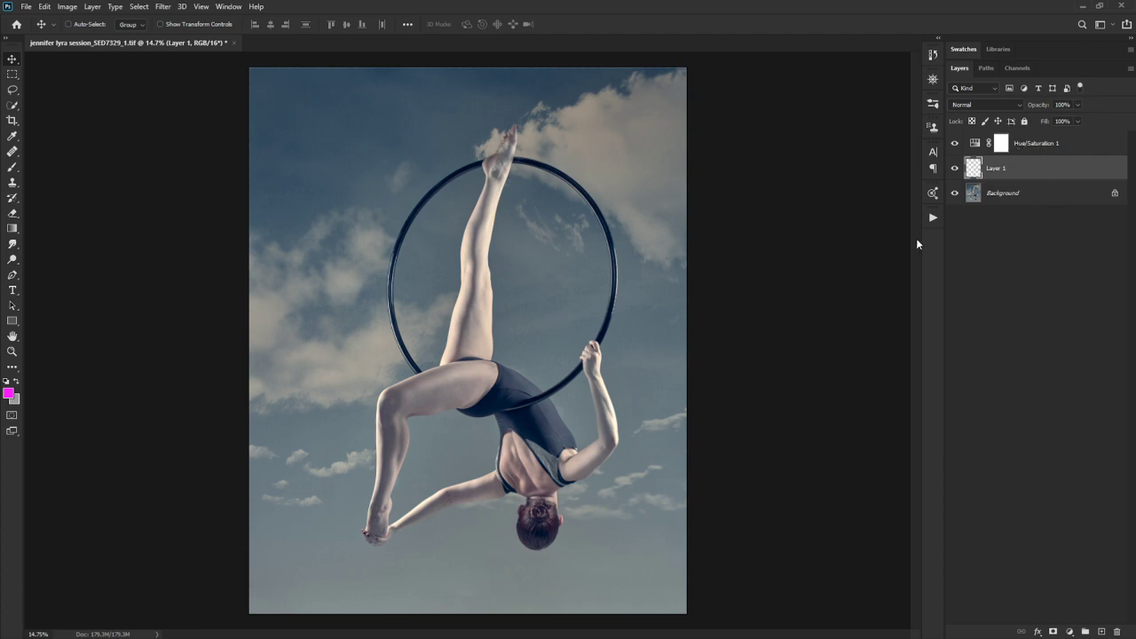
Step: Brush a magenta blob left of the hoop and a blue blob inside it
key(b)
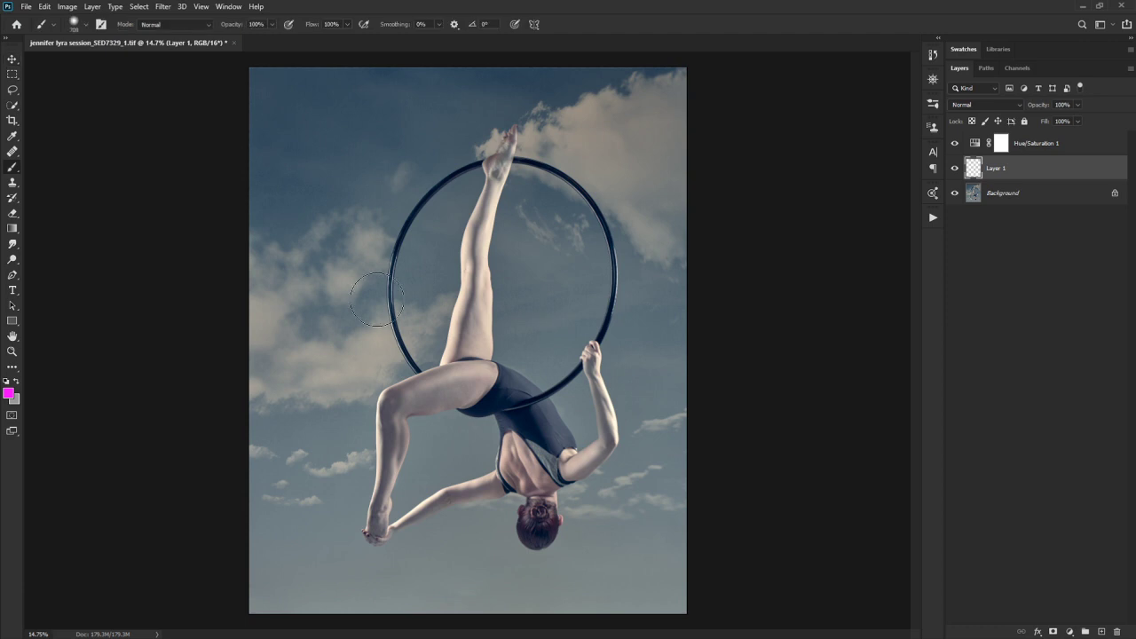
click(9, 393)
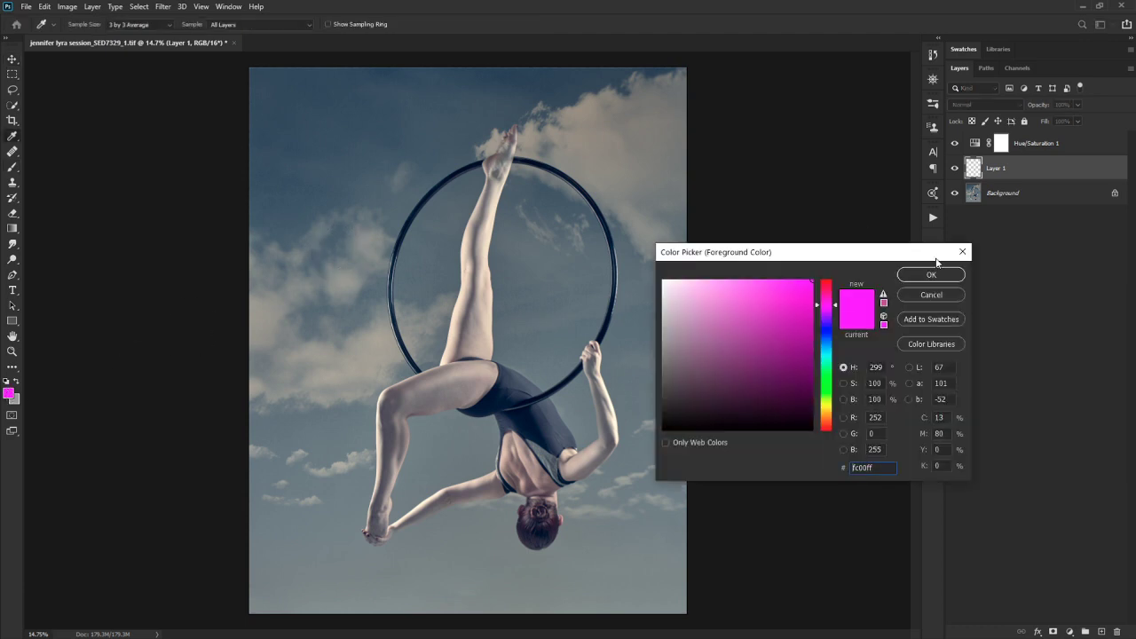
click(931, 275)
click(353, 254)
mouse_move(358, 256)
mouse_down()
mouse_move(355, 232)
mouse_move(392, 266)
mouse_up()
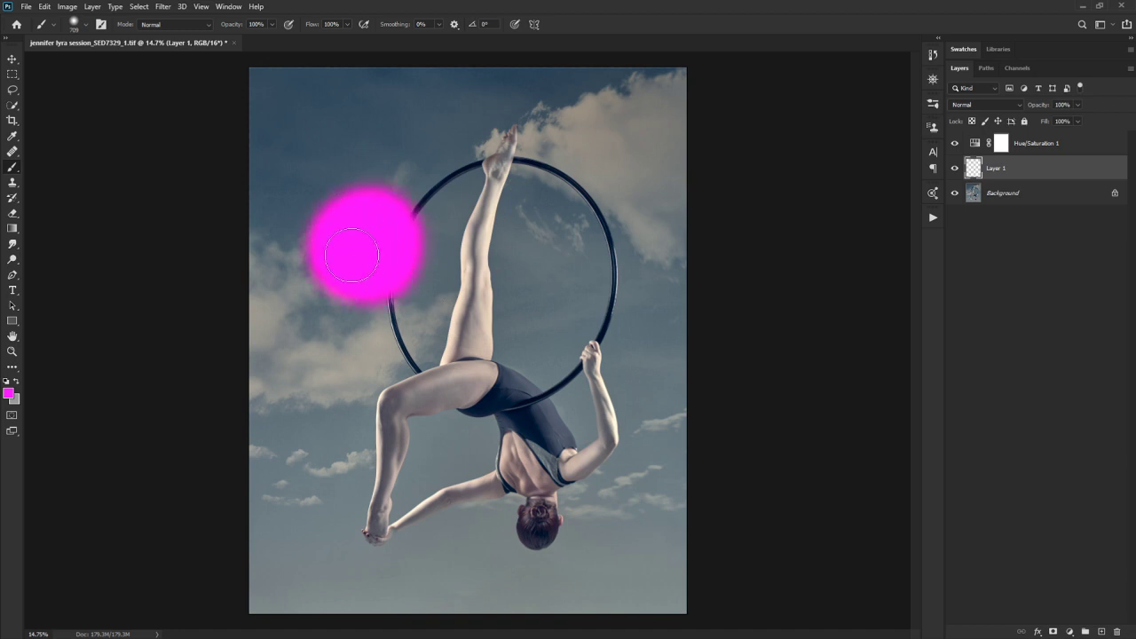
click(8, 393)
drag(825, 359, 827, 329)
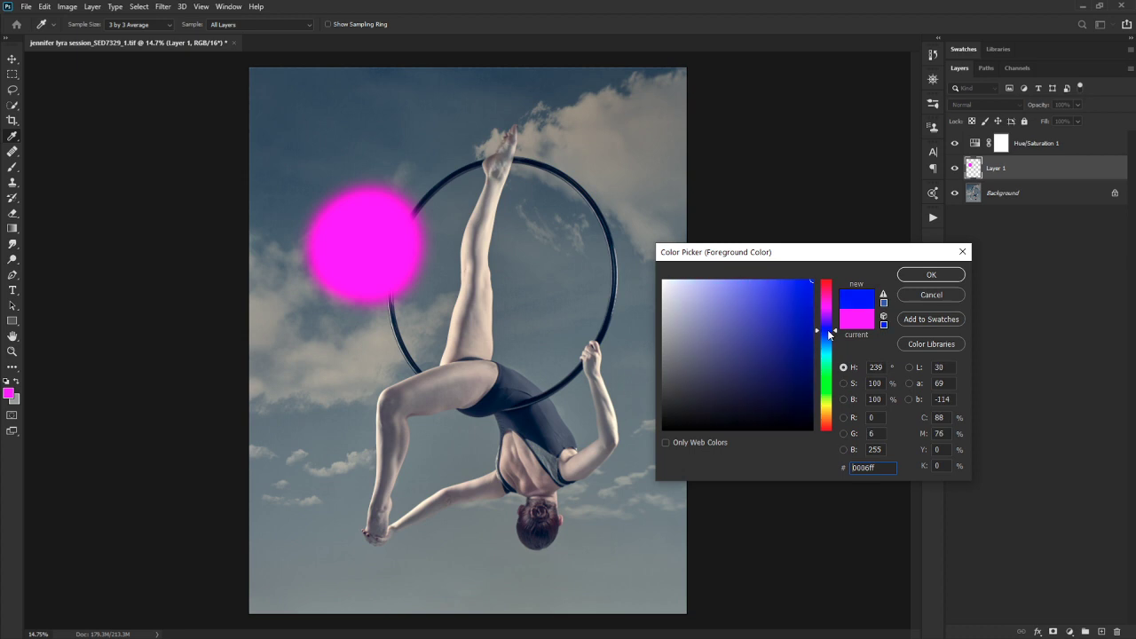
click(937, 274)
mouse_move(617, 247)
mouse_down()
mouse_move(589, 254)
mouse_move(583, 240)
mouse_up()
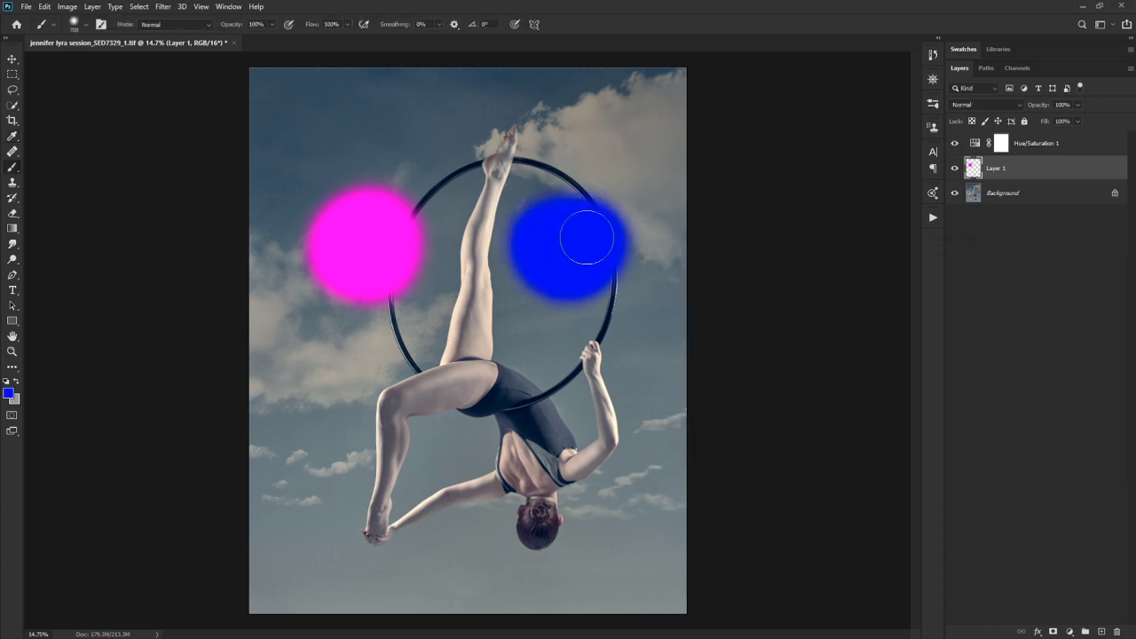
Step: Paint a yellow blob near the hoop's bottom, then shift all three blobs together
click(8, 393)
click(826, 406)
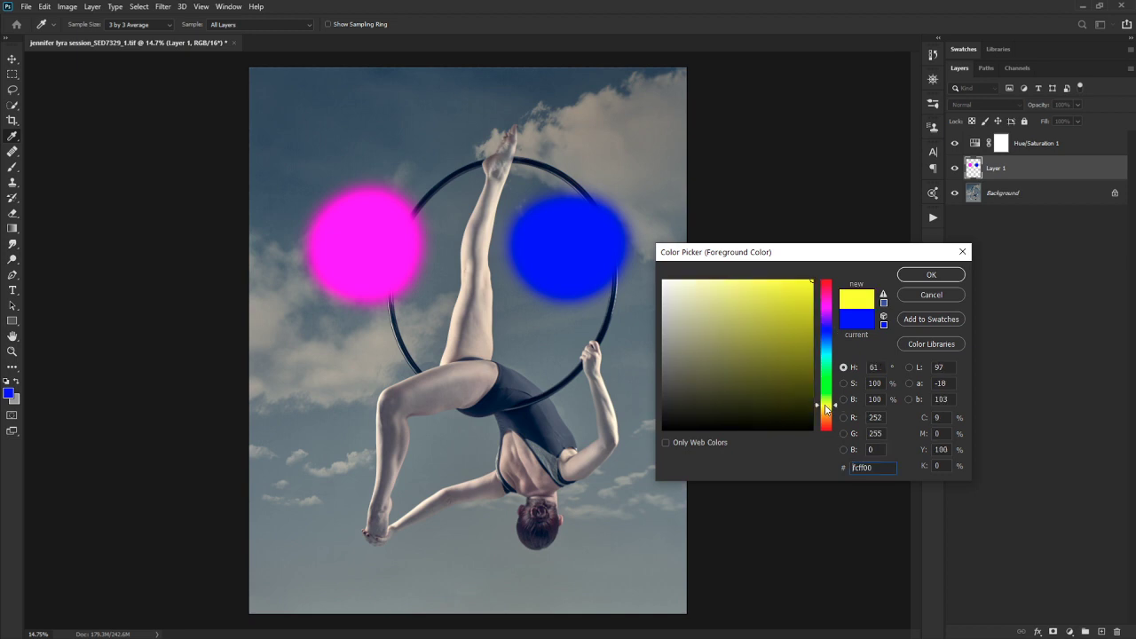
click(940, 276)
mouse_move(483, 377)
mouse_down()
mouse_move(452, 400)
mouse_move(463, 410)
mouse_move(502, 399)
mouse_up()
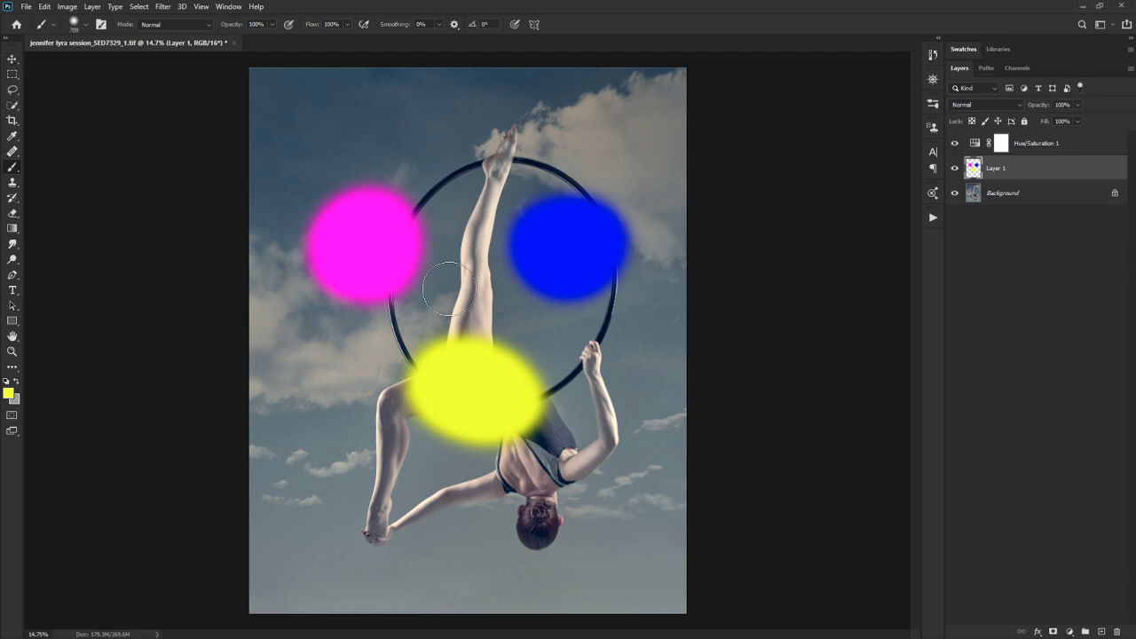
key(v)
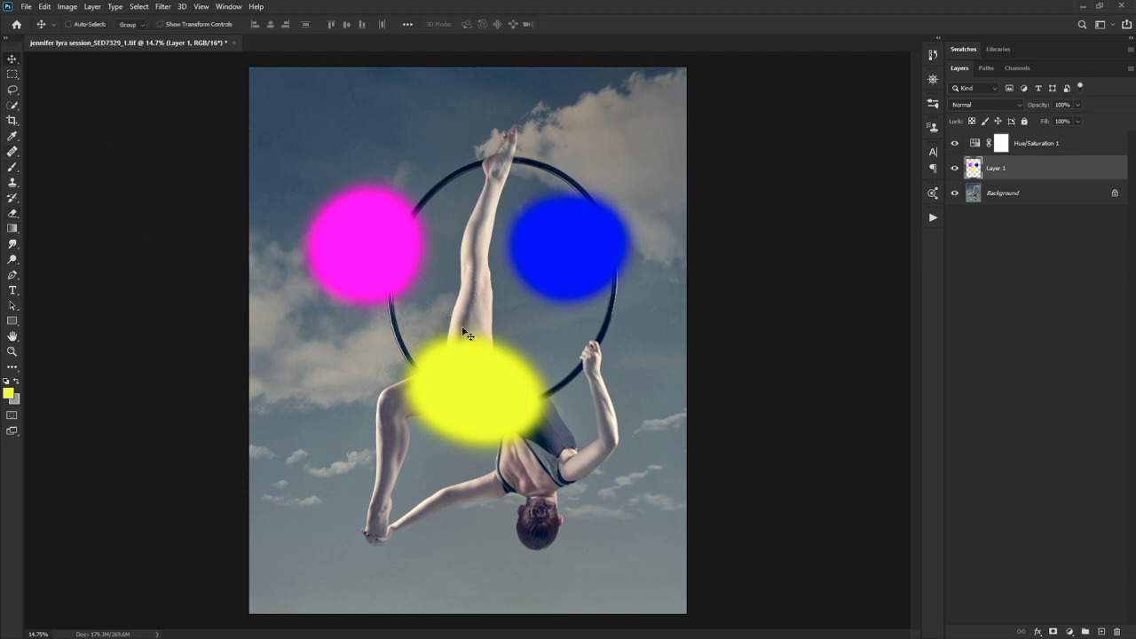
drag(475, 299, 536, 301)
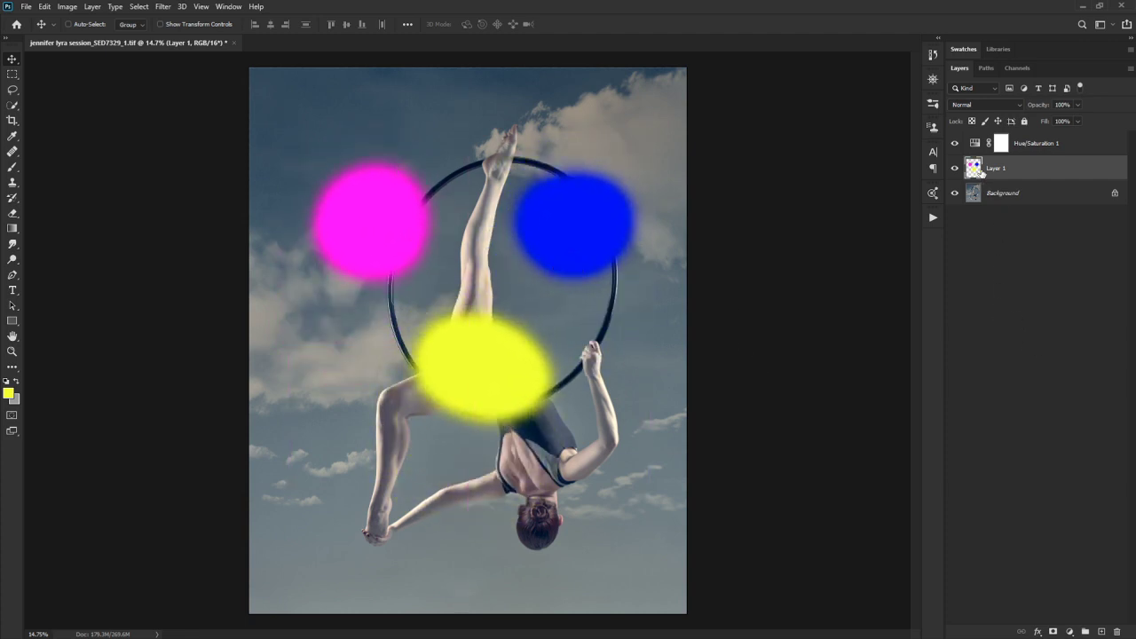
Step: Set Hue/Saturation 1 saturation to -100, then try a foreground hue and cancel it
double_click(975, 145)
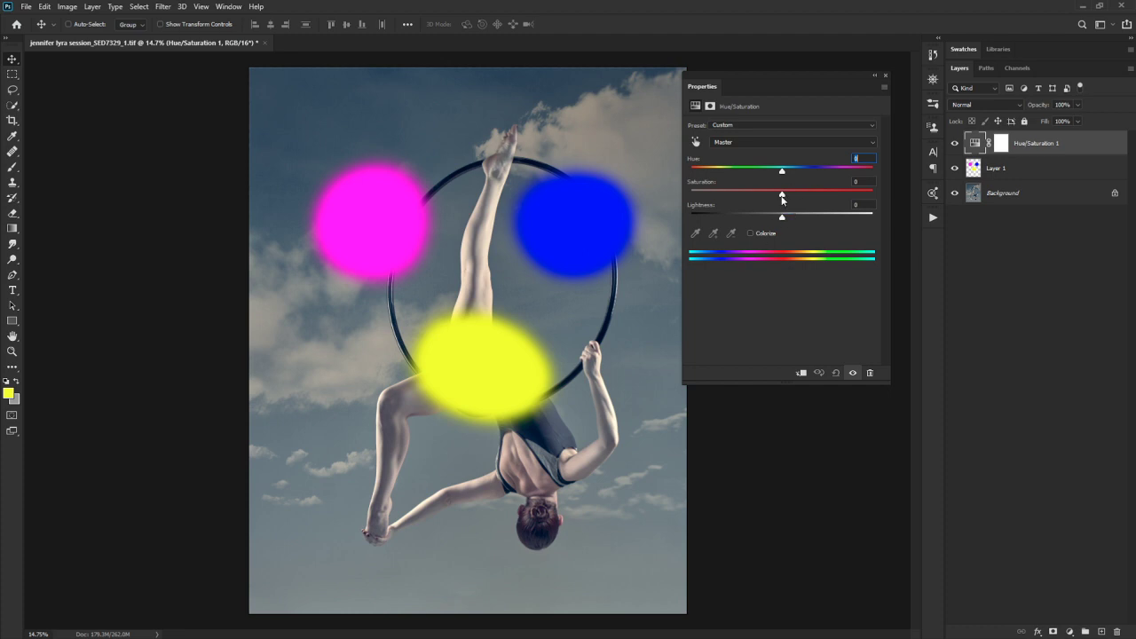
drag(783, 197, 613, 197)
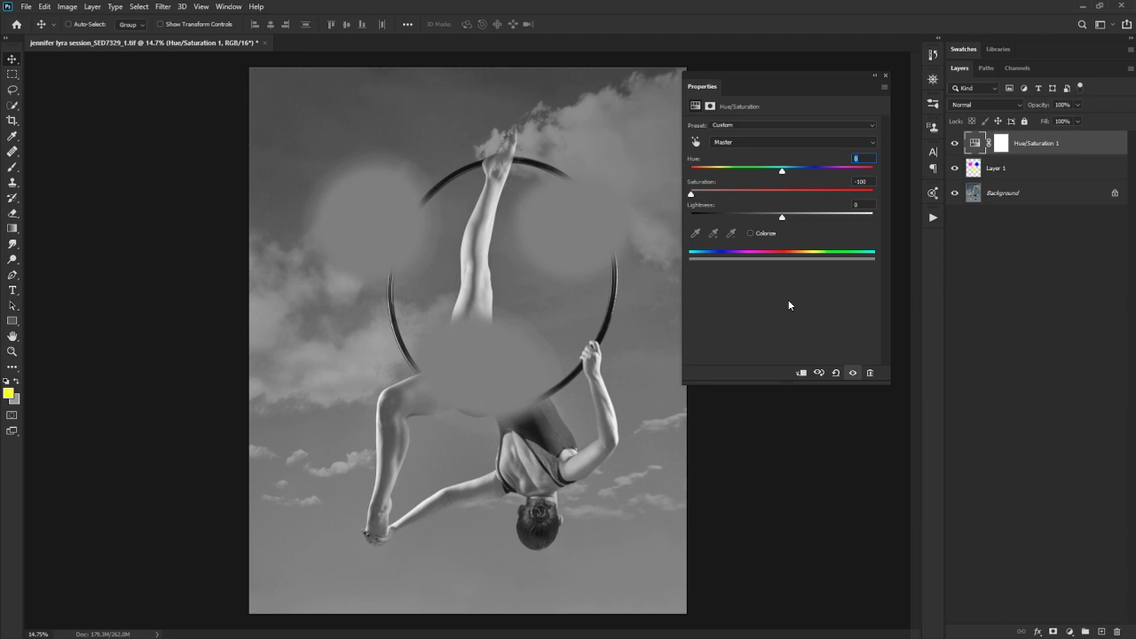
drag(811, 75, 825, 62)
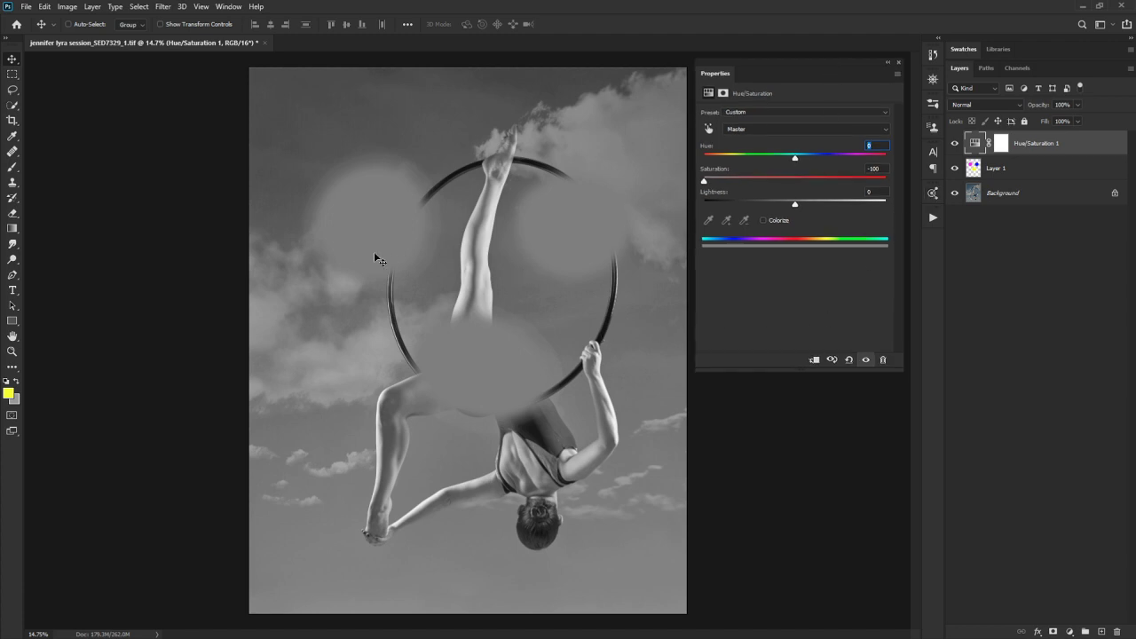
click(8, 394)
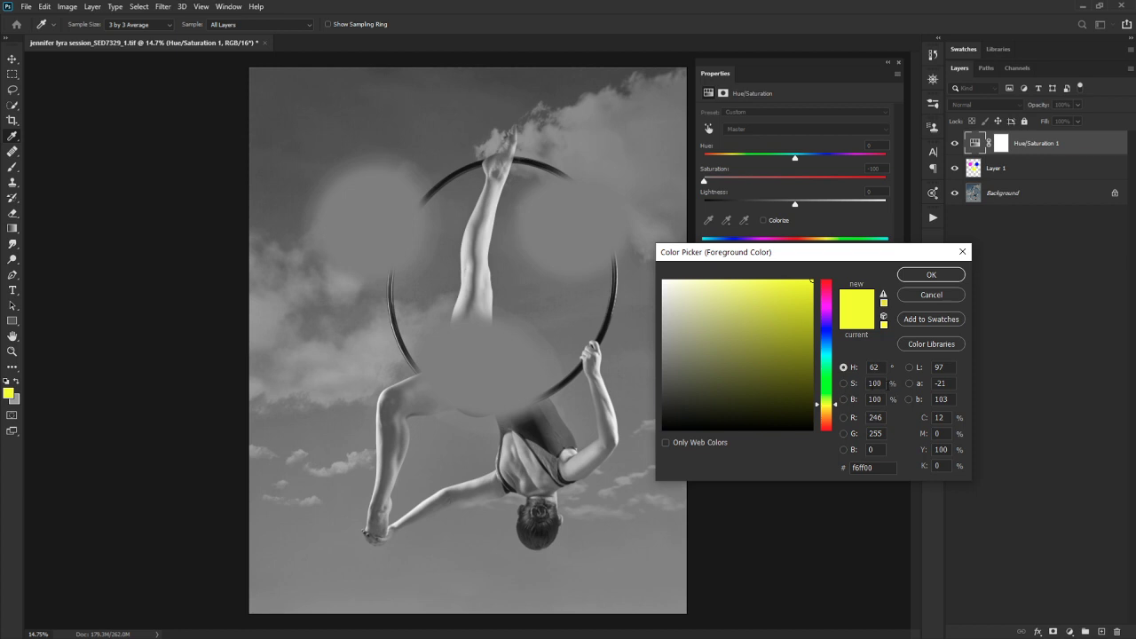
drag(821, 365, 816, 388)
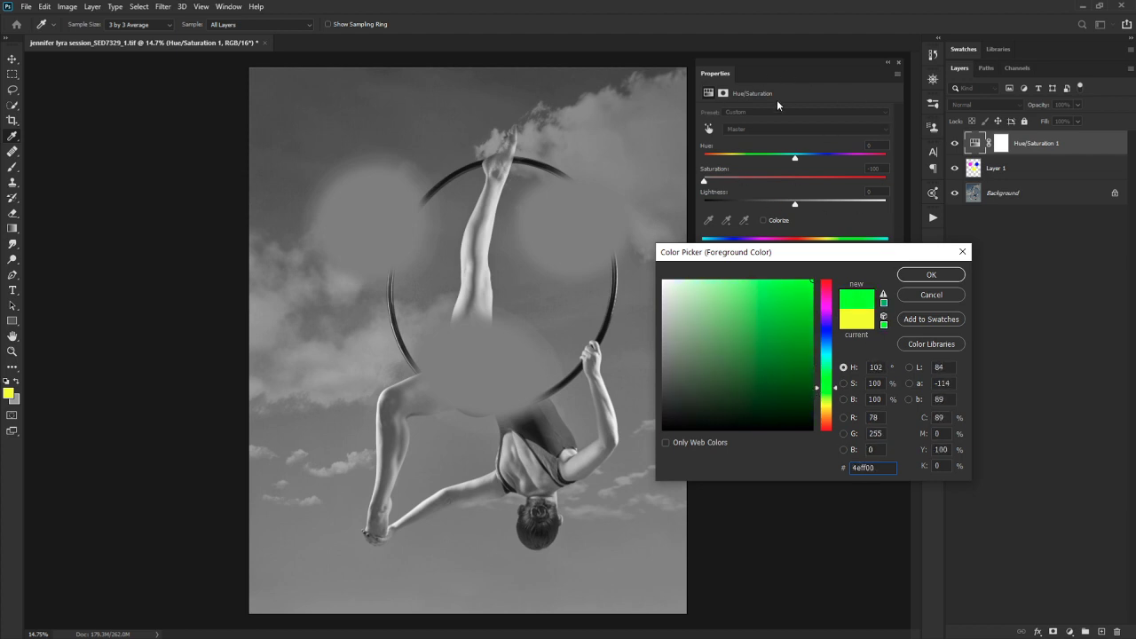
click(935, 294)
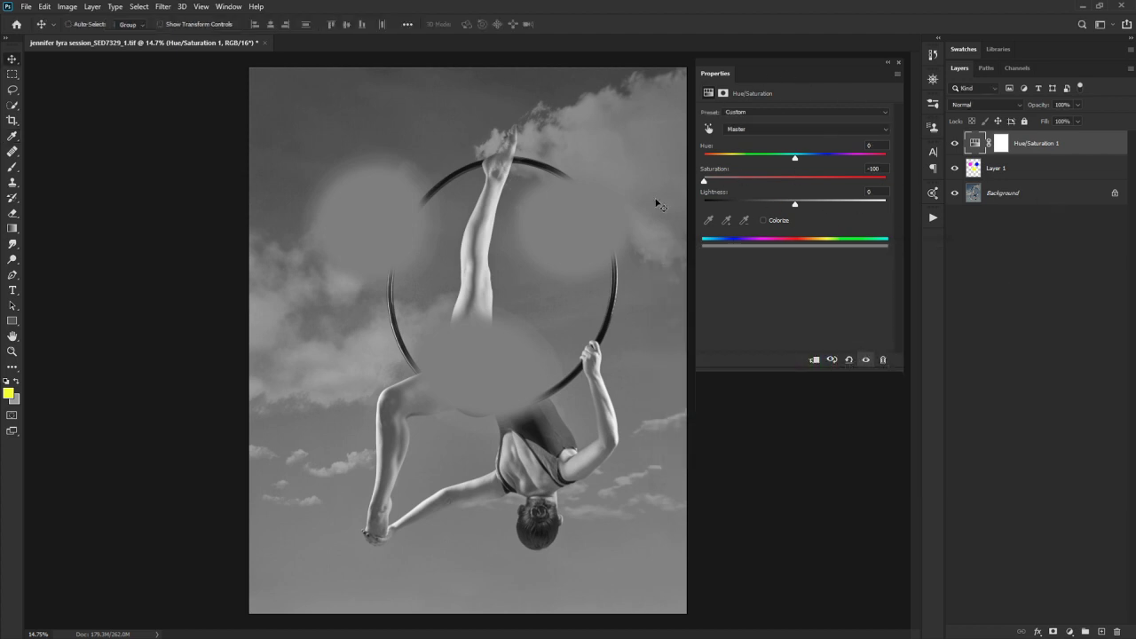
Step: Delete the Hue/Saturation 1 layer by dragging it to the trash
drag(1062, 145, 1118, 631)
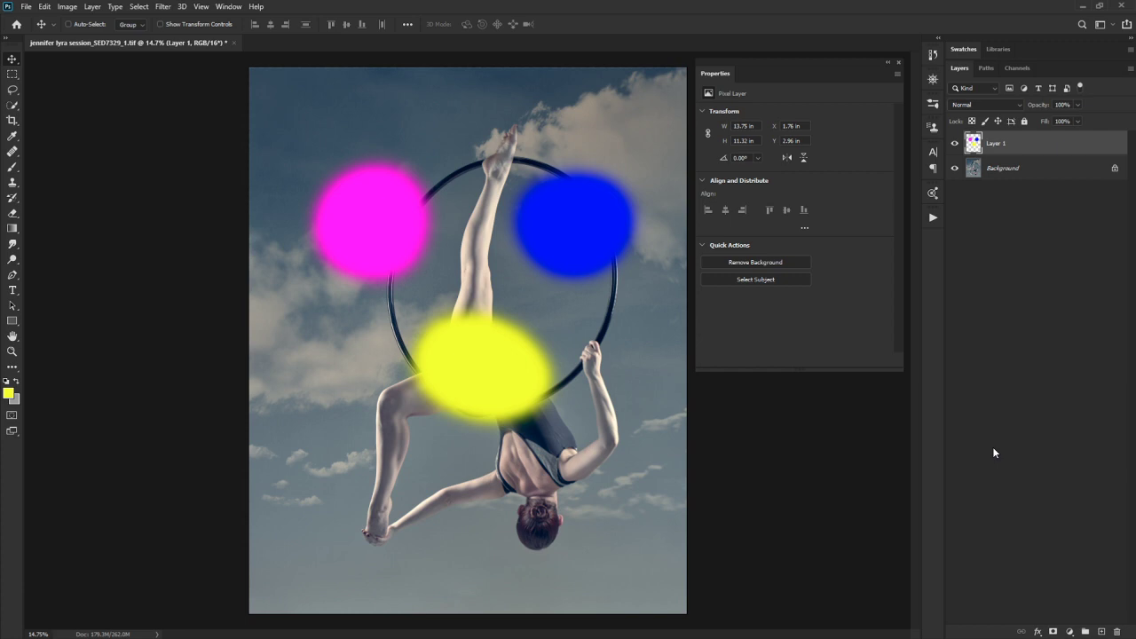
Step: Add a grey Solid Color fill layer, starting from 777777, and set its blend mode to Hue
click(1069, 632)
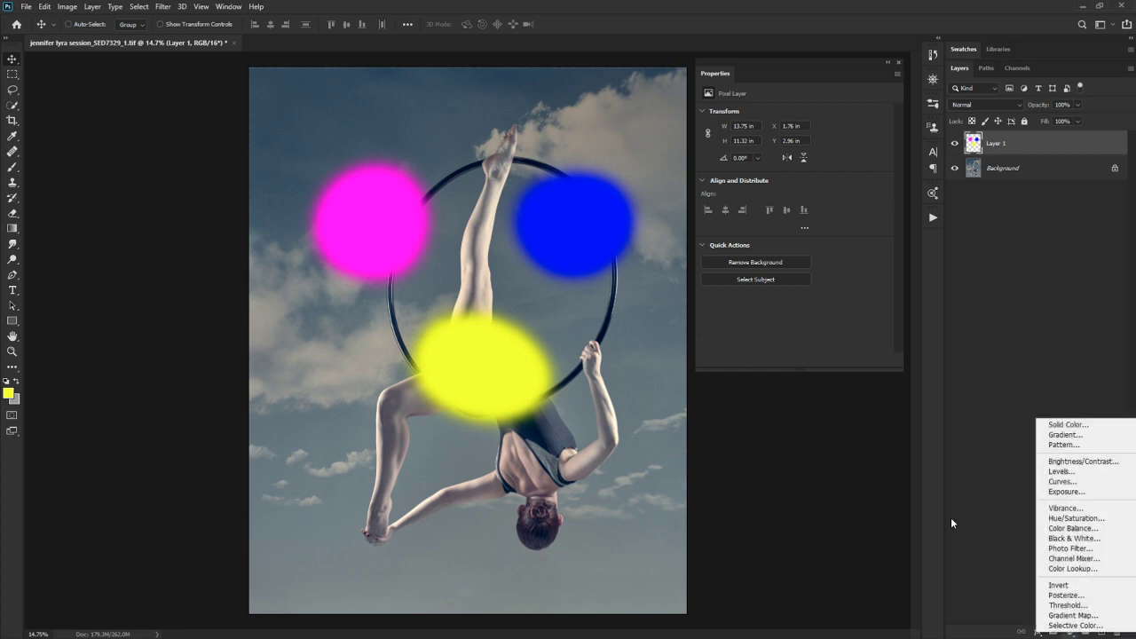
click(1049, 423)
text(777777)
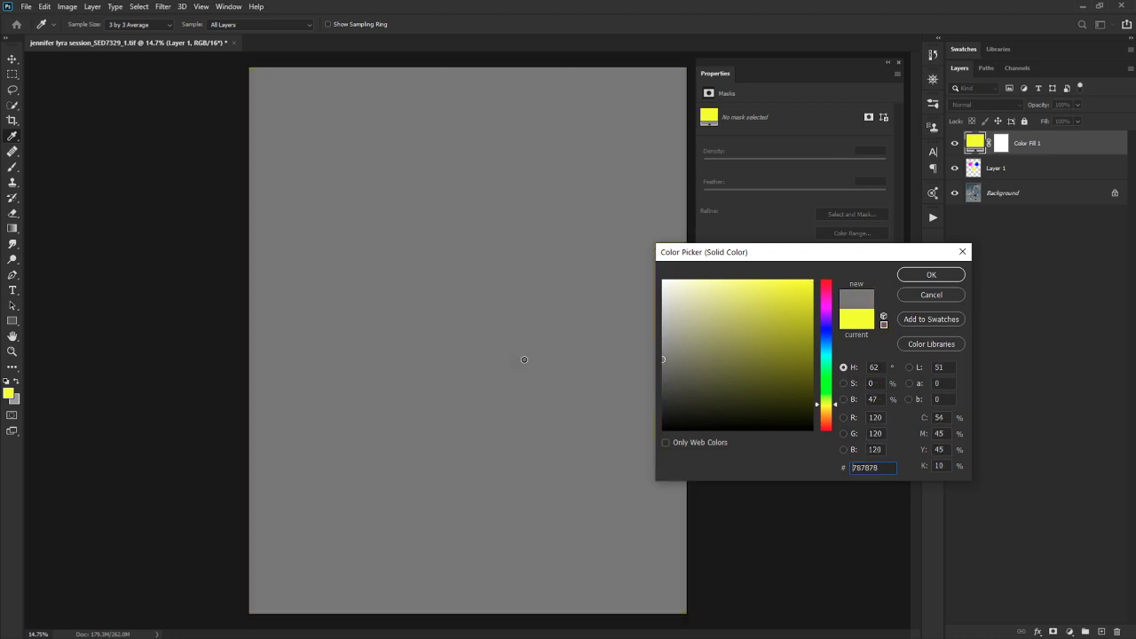
mouse_move(665, 379)
mouse_down()
mouse_move(735, 355)
mouse_move(606, 356)
mouse_up()
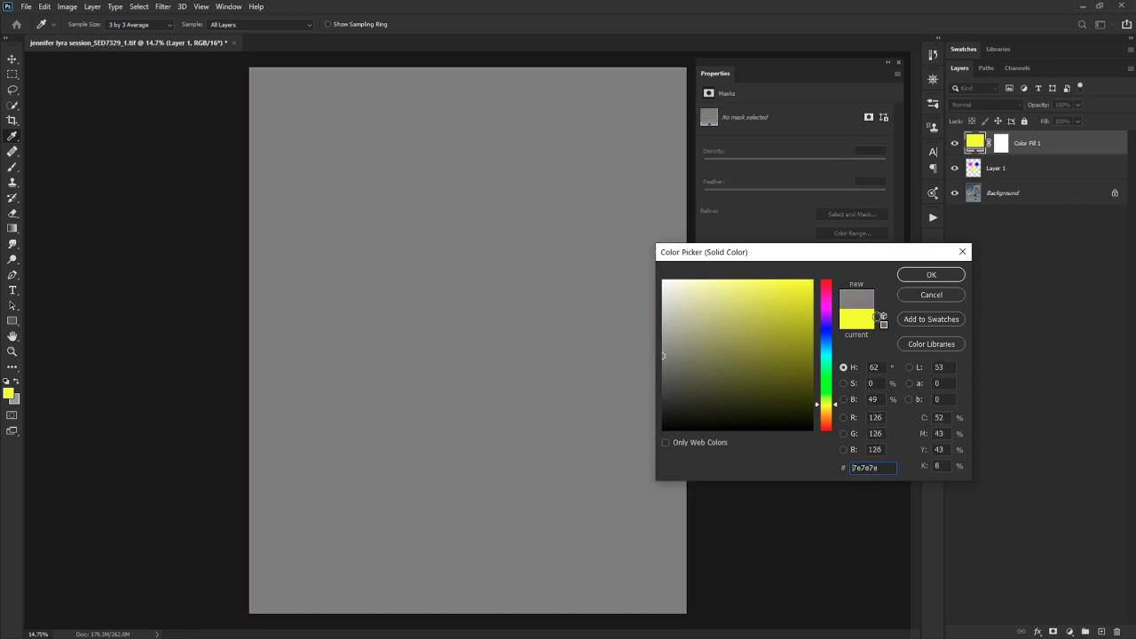
click(931, 275)
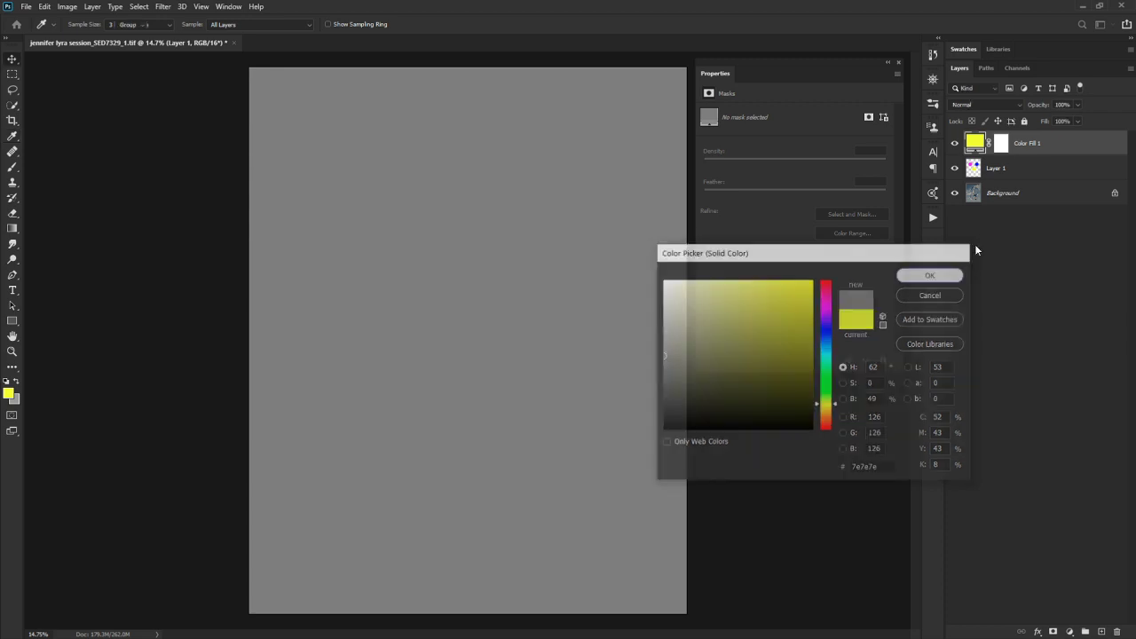
click(1010, 106)
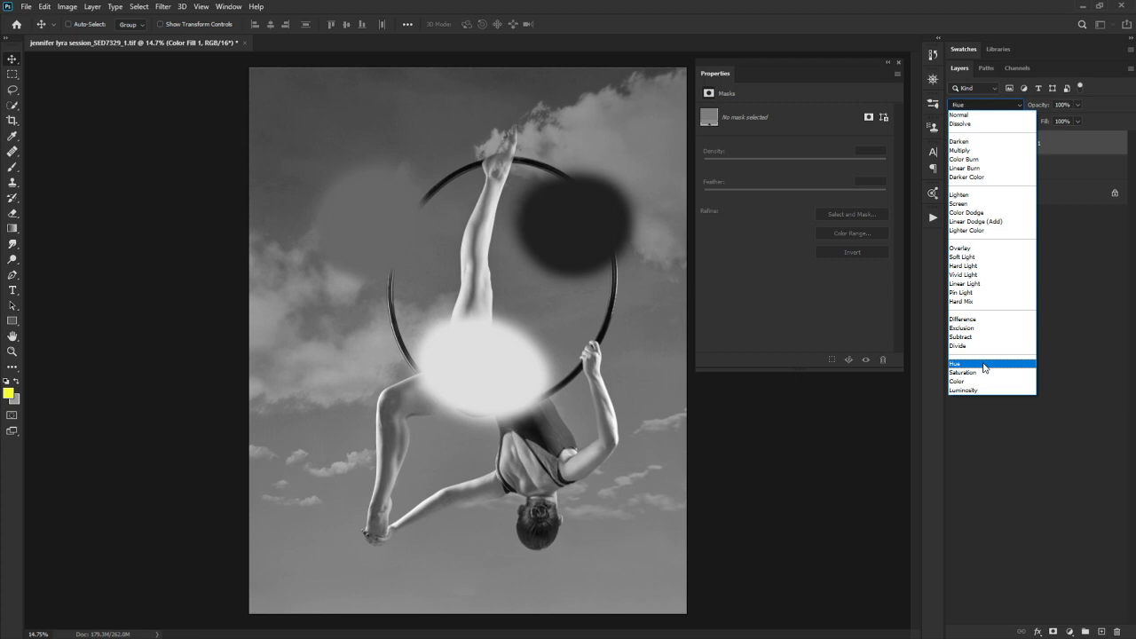
click(982, 364)
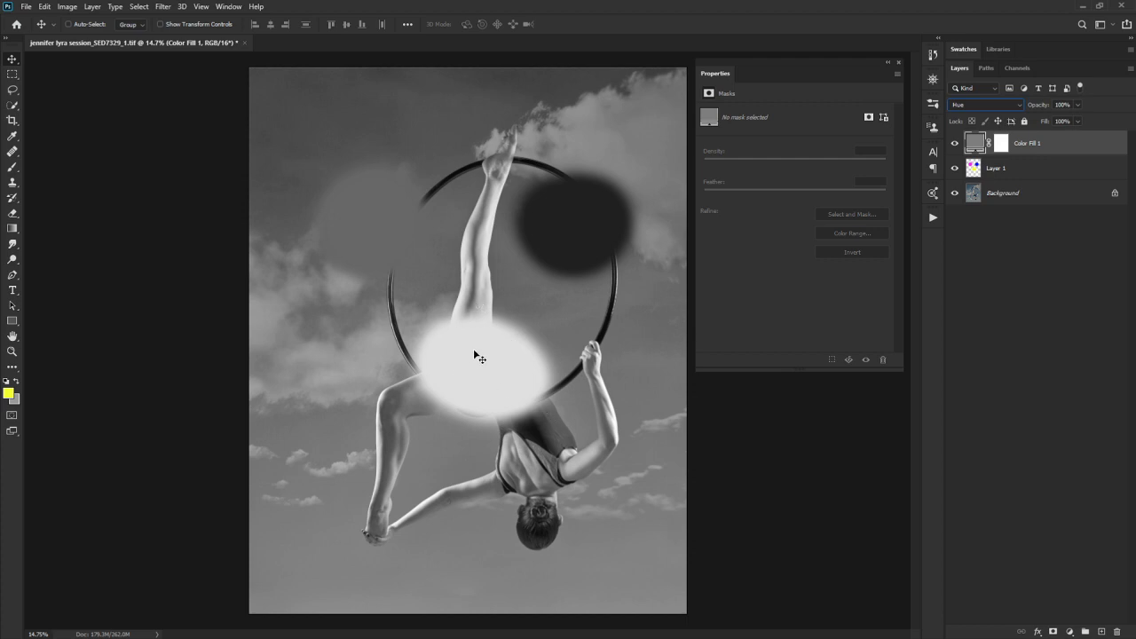
Step: Delete Color Fill 1 and Layer 1, then add a Black & White layer with the Default preset
shift+click(1058, 172)
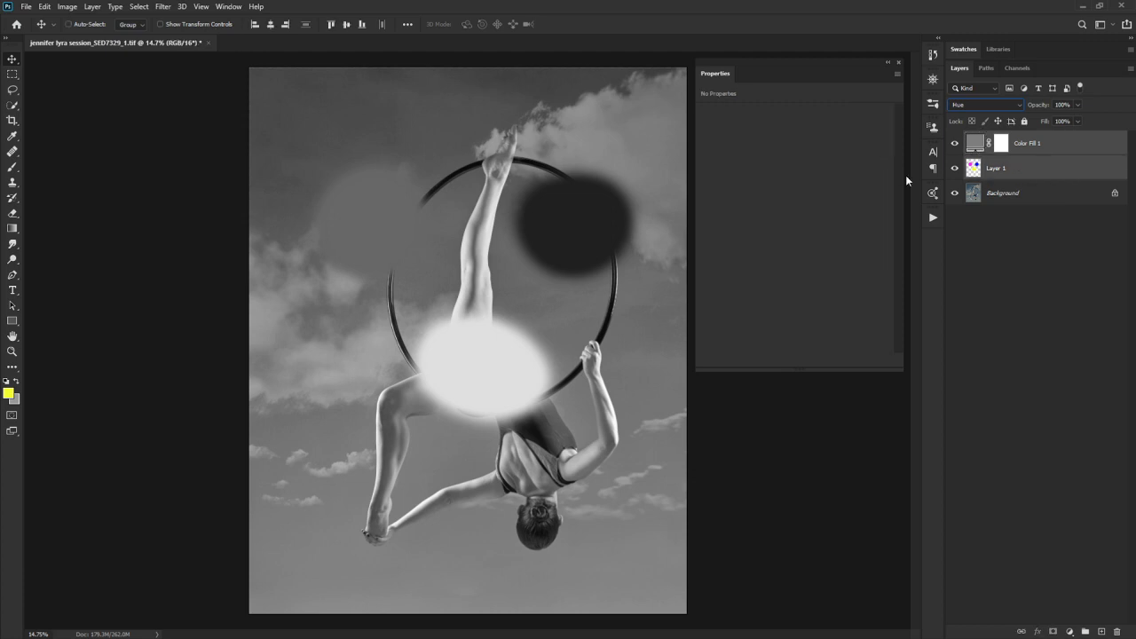
drag(1065, 169, 1117, 631)
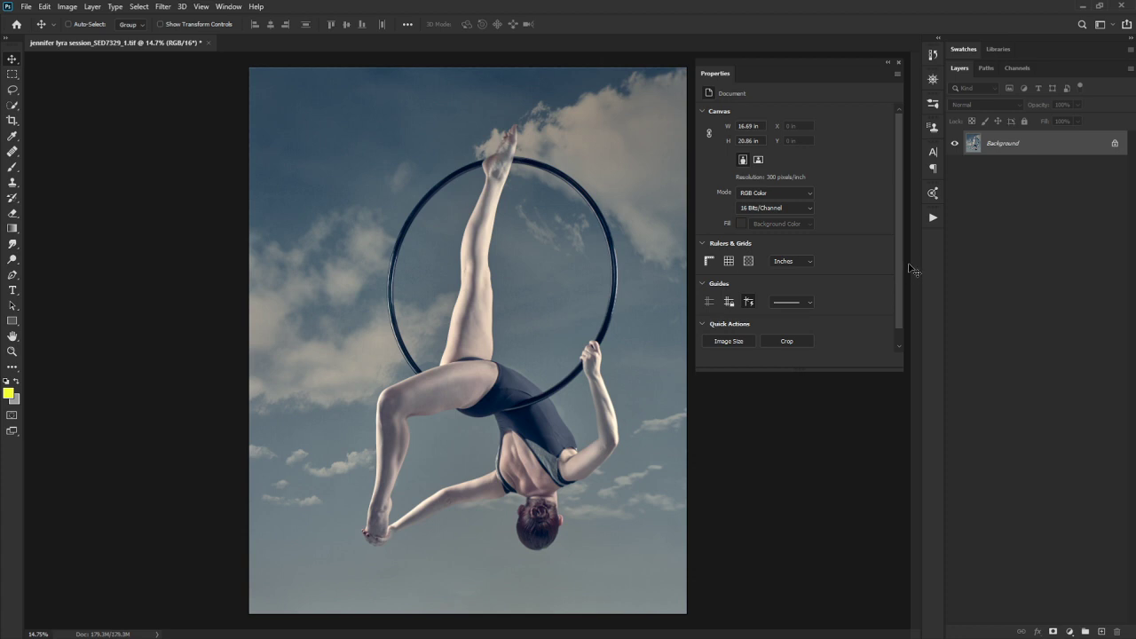
click(1069, 631)
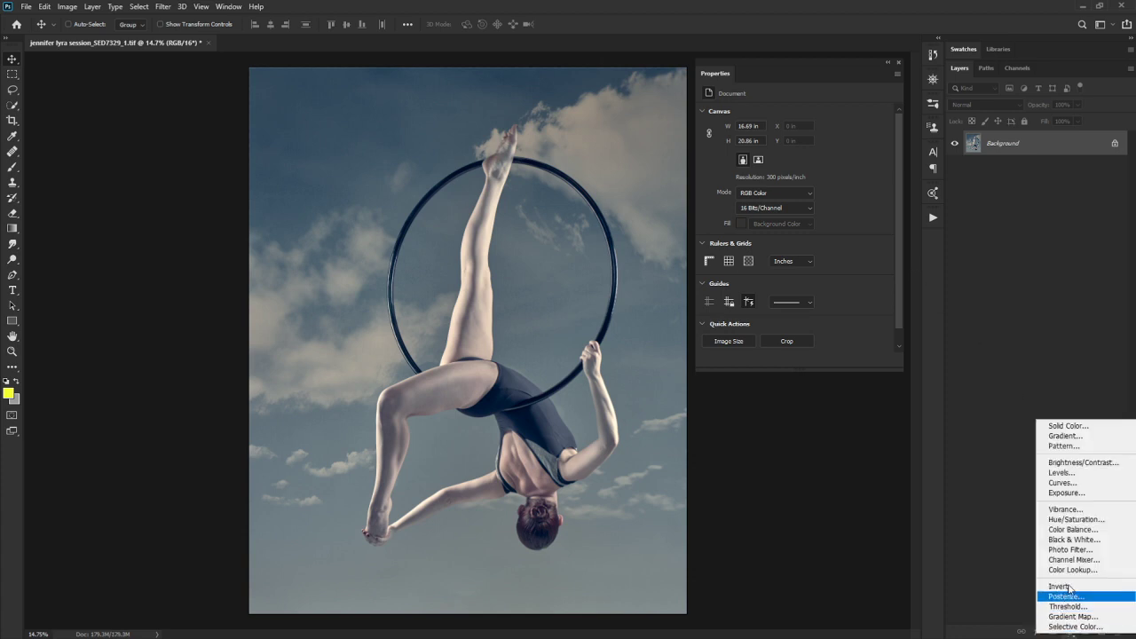
click(1089, 539)
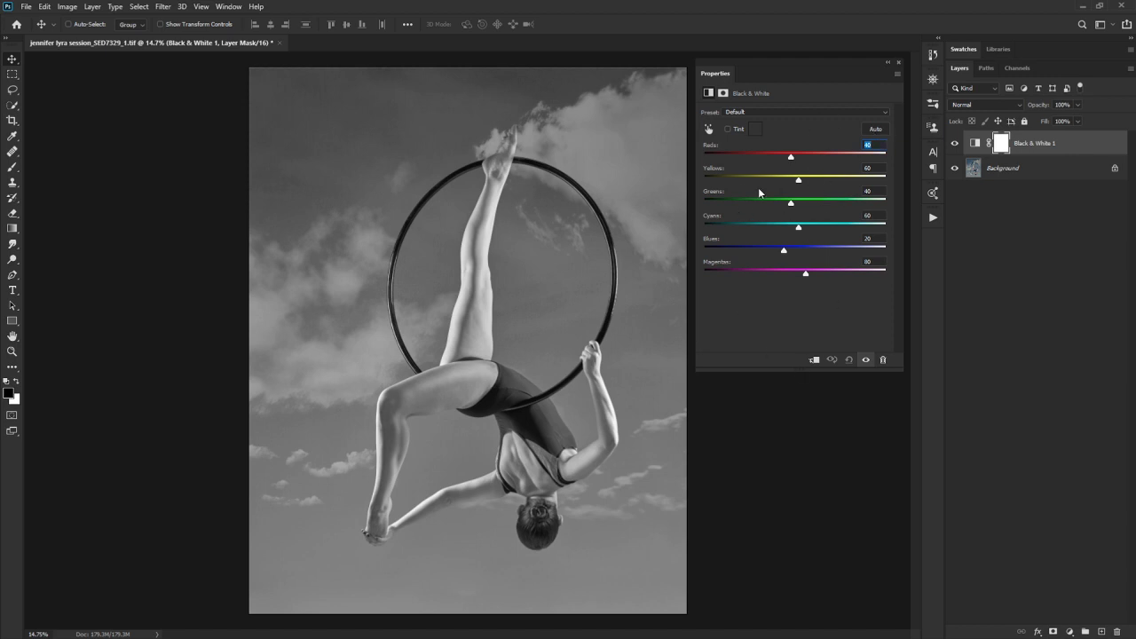
click(800, 111)
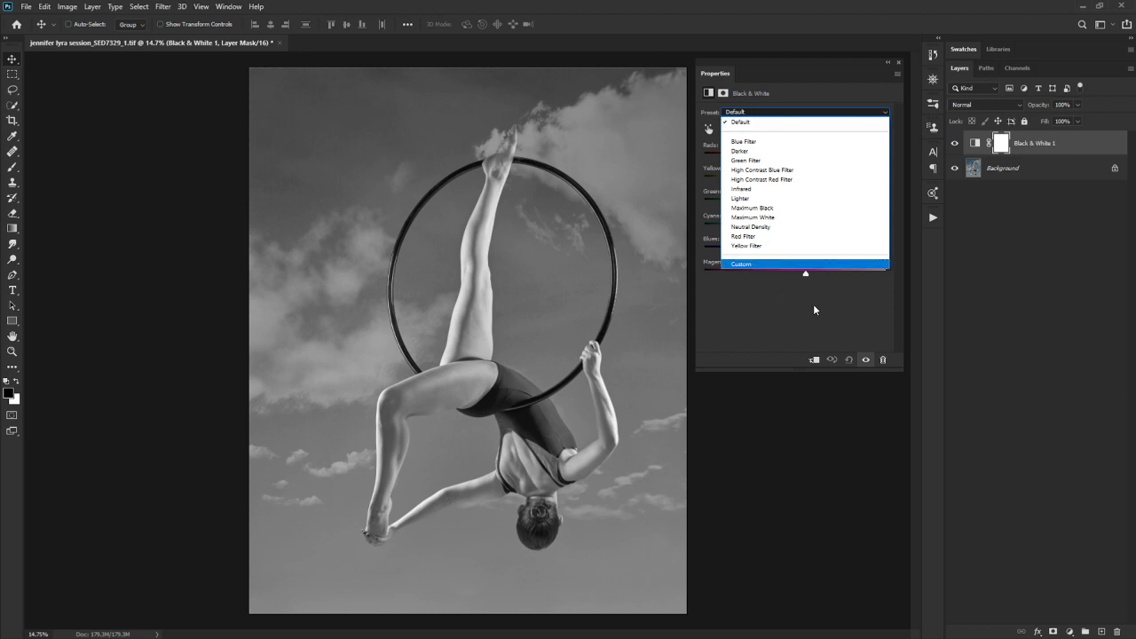
click(813, 304)
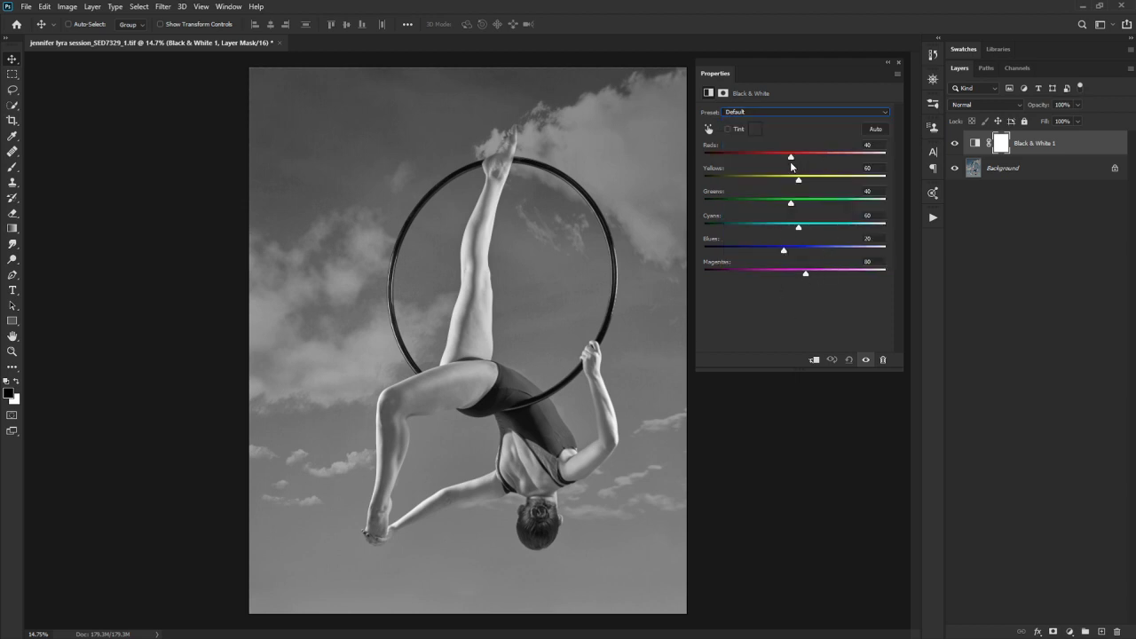
Step: Set Black & White Reds to 111, Yellows to 144 and Greens to 119
drag(790, 161, 815, 186)
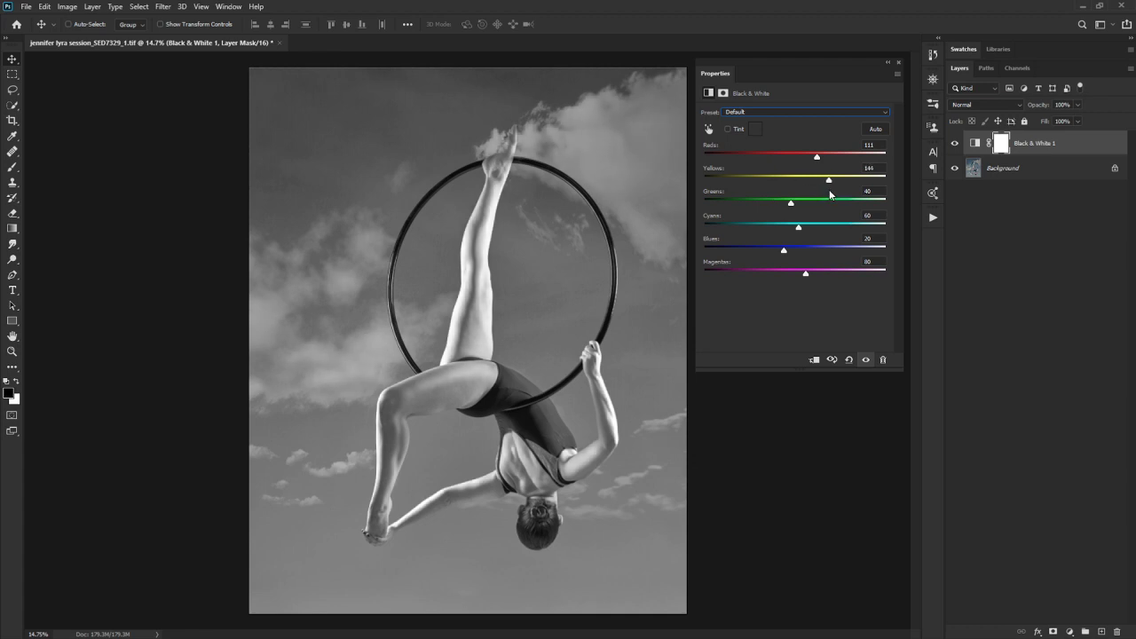
drag(792, 202, 1065, 215)
drag(885, 204, 580, 257)
drag(707, 202, 626, 243)
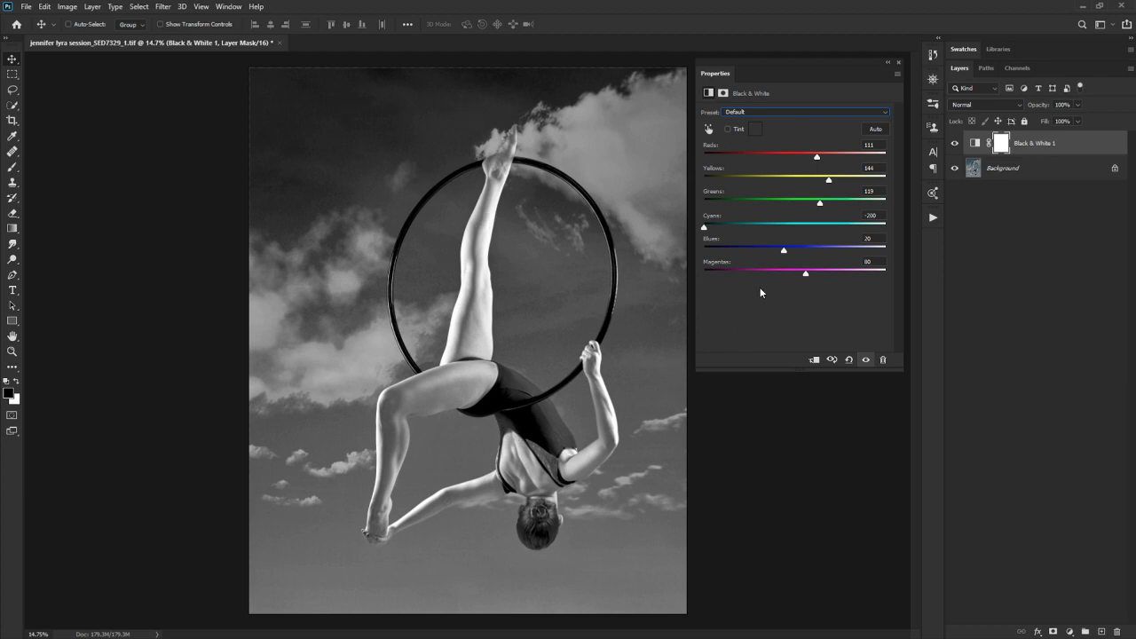
Step: Set Cyans to 48, Blues to 31 and Magentas to 150 in the Black & White mix
drag(705, 229, 790, 243)
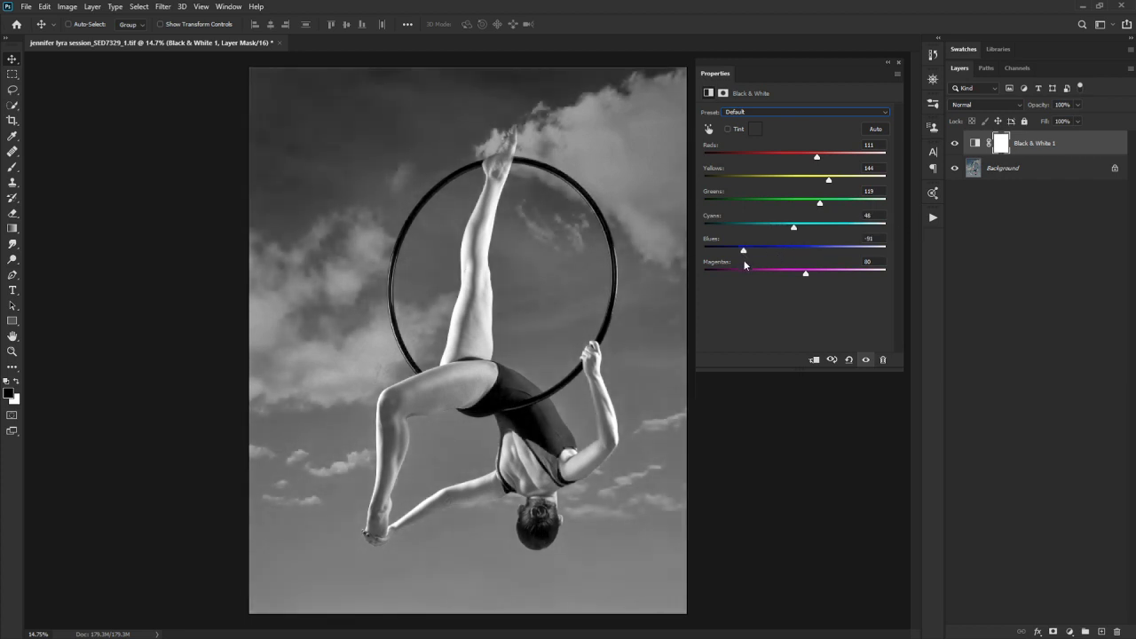
drag(764, 264, 632, 295)
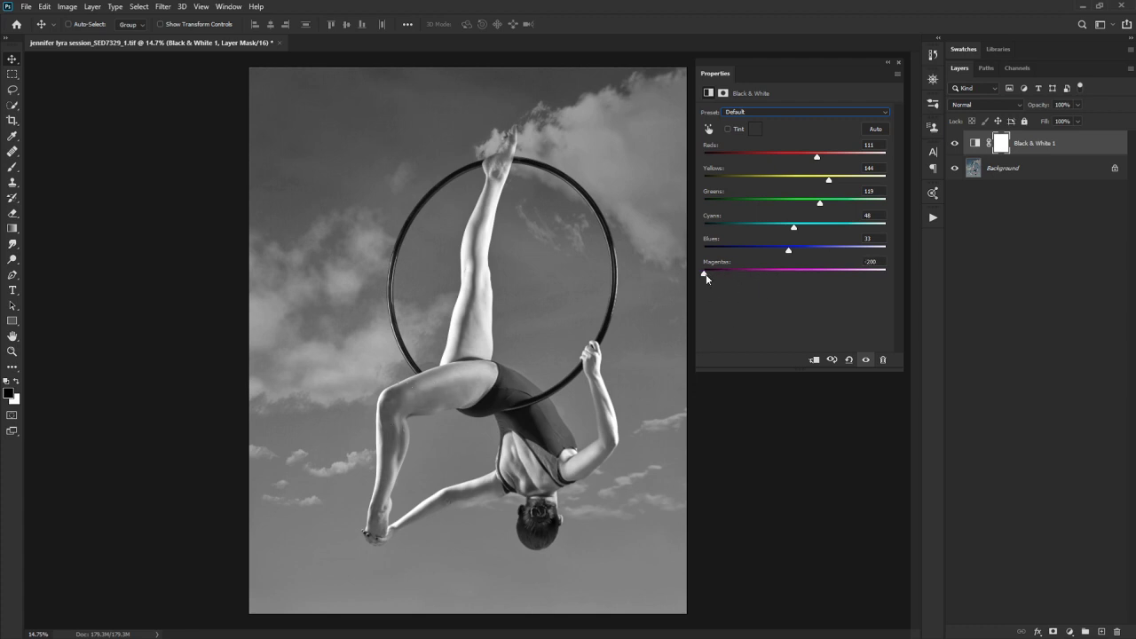
drag(705, 274, 816, 297)
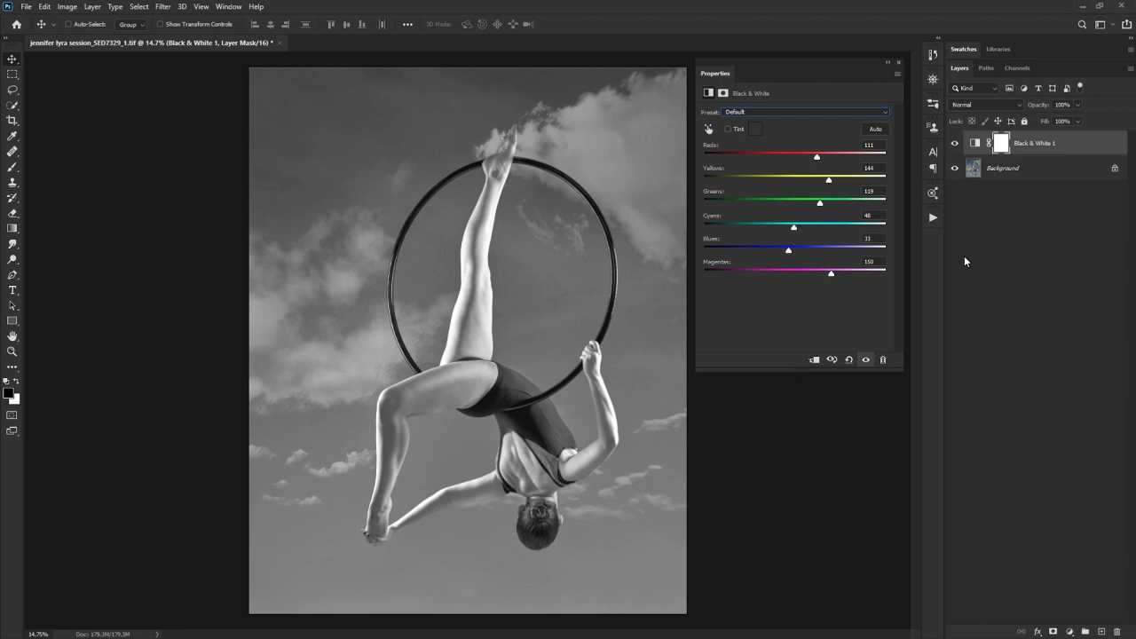
Step: Add a Brightness/Contrast adjustment layer and toggle the adjustments off and on to compare
click(1070, 632)
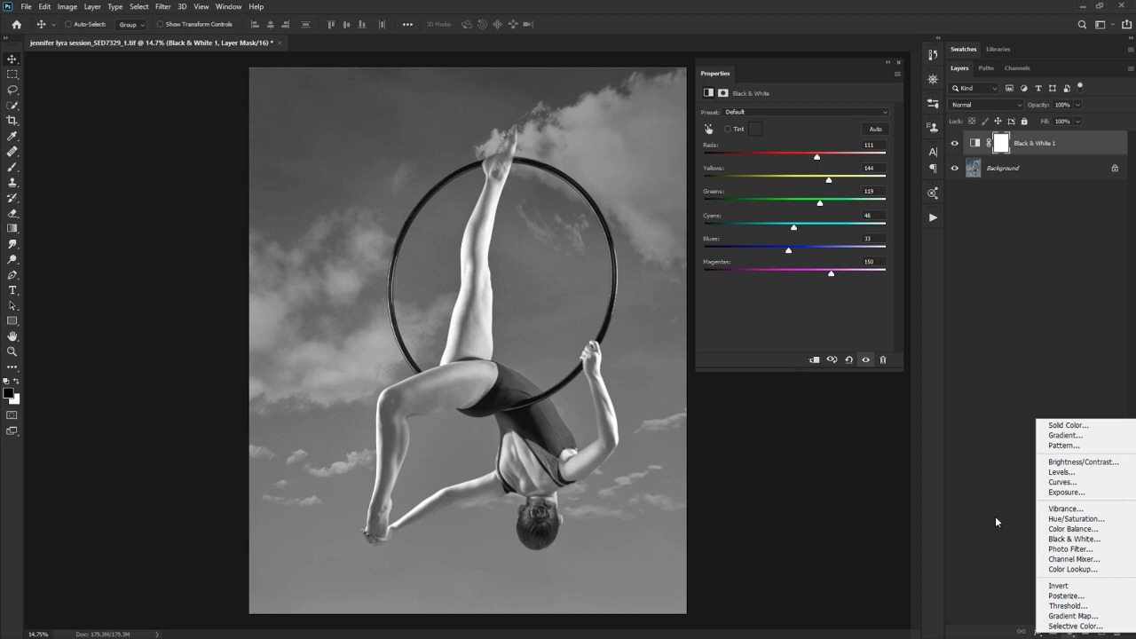
click(1083, 462)
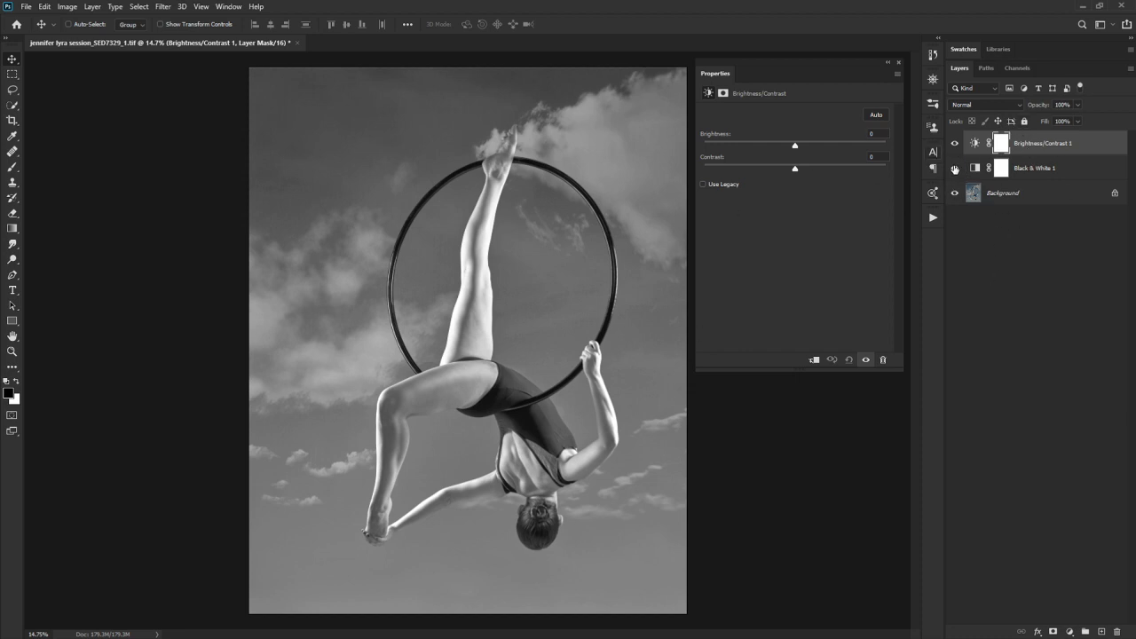
mouse_move(954, 143)
mouse_down()
mouse_move(955, 168)
mouse_move(954, 143)
mouse_up()
click(975, 143)
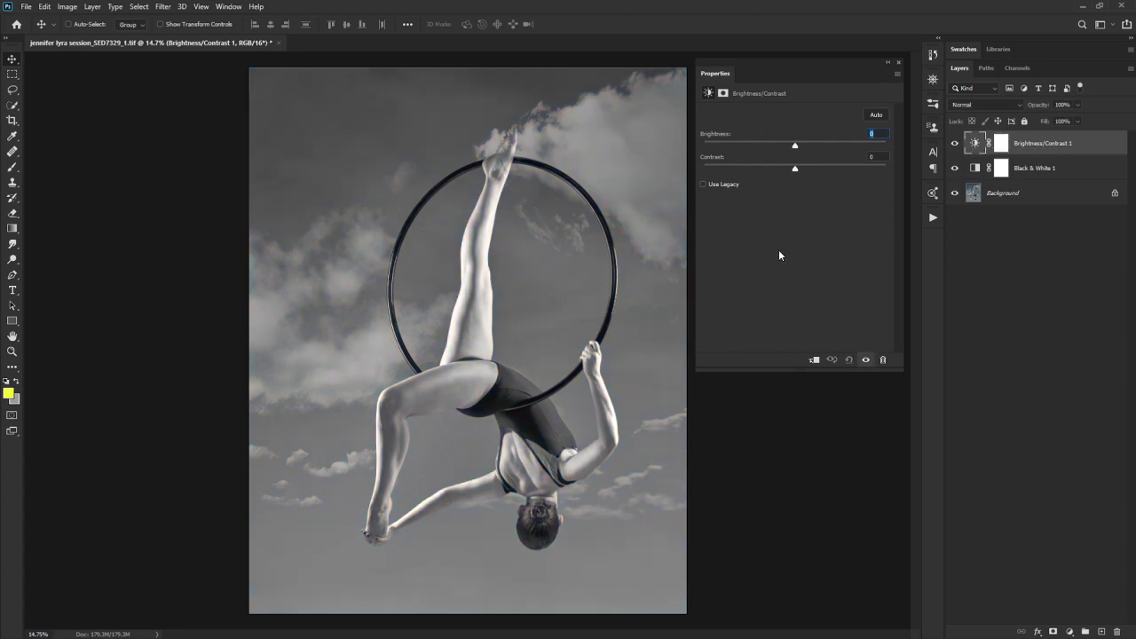
Step: Try several brightness values and settle Brightness at -13
mouse_move(795, 144)
mouse_down()
mouse_move(830, 147)
mouse_move(741, 156)
mouse_move(787, 155)
mouse_up()
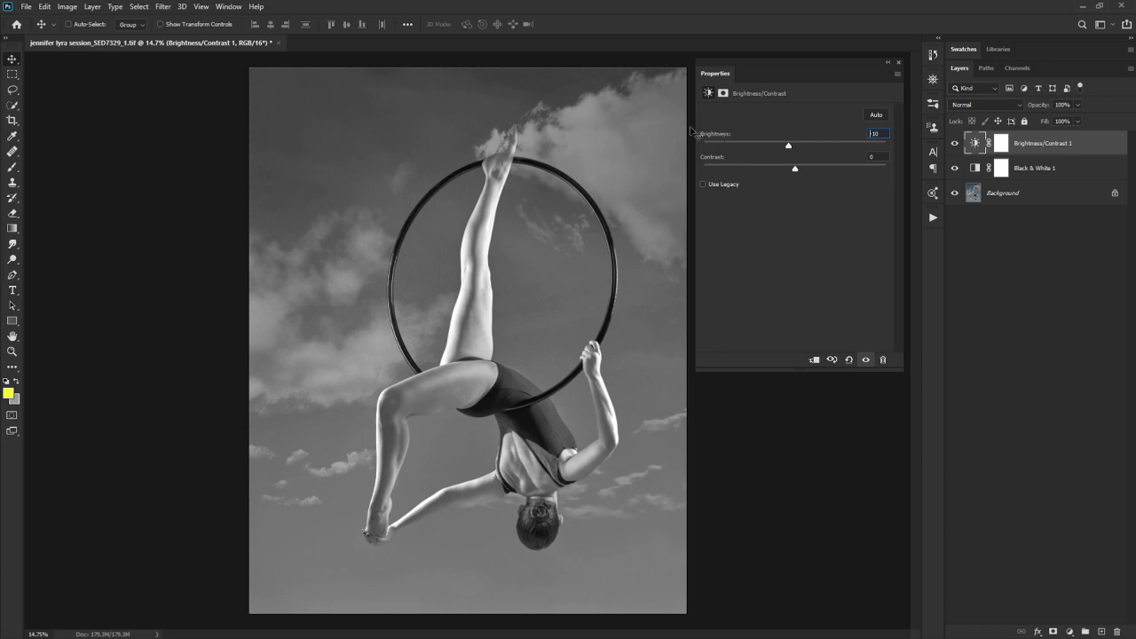
drag(788, 146, 791, 147)
drag(791, 149, 789, 153)
drag(786, 150, 750, 157)
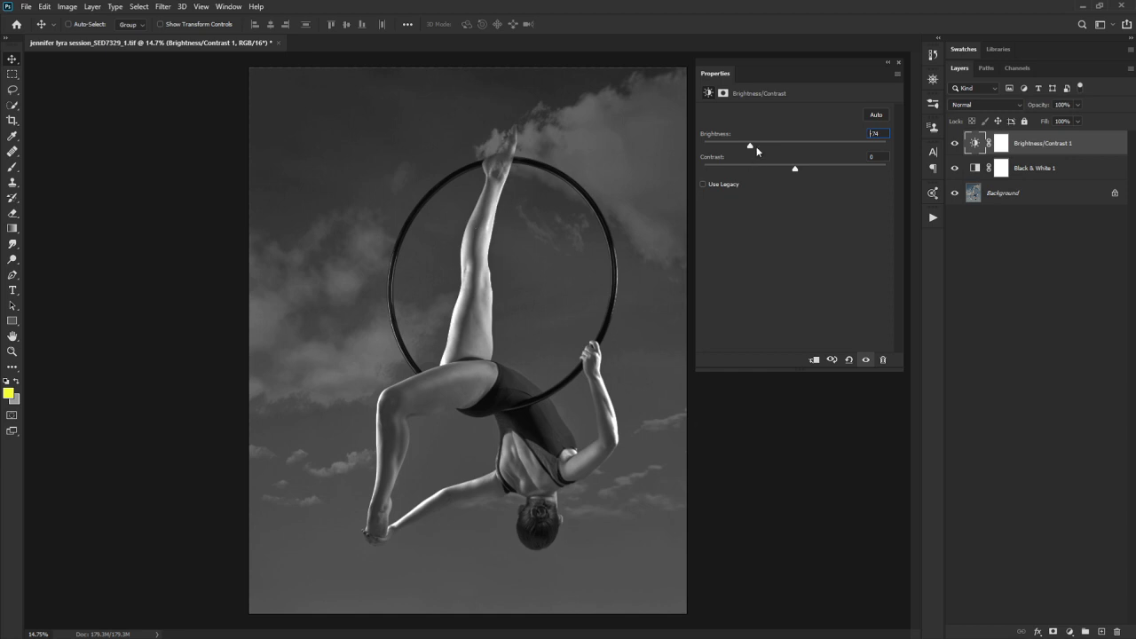
drag(751, 148, 801, 153)
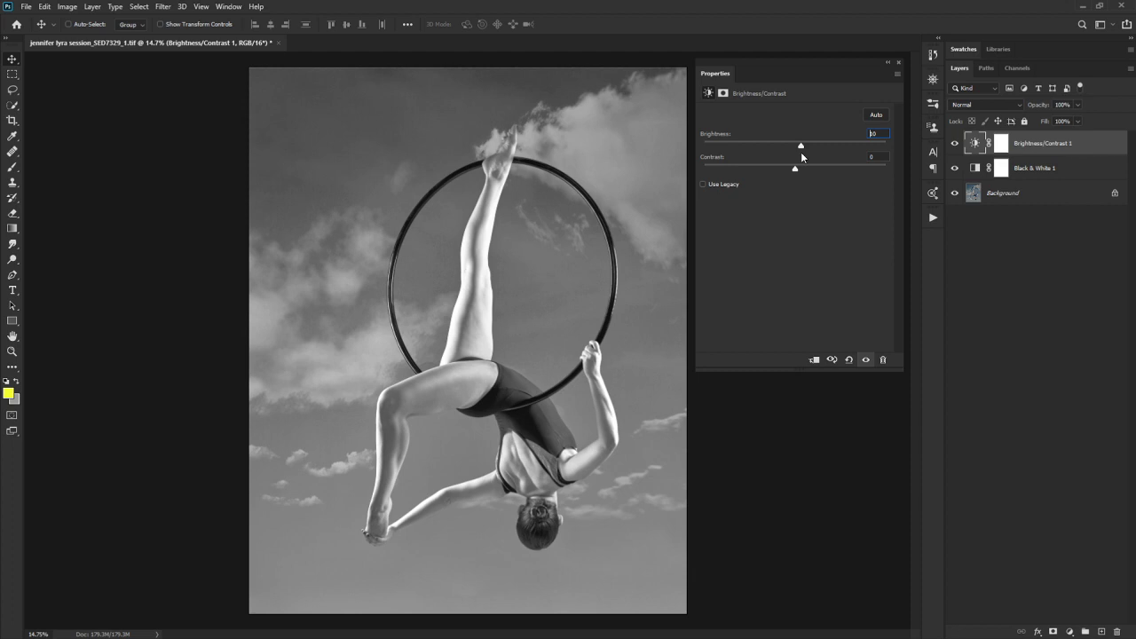
mouse_move(801, 152)
mouse_down()
mouse_move(773, 150)
mouse_move(788, 153)
mouse_up()
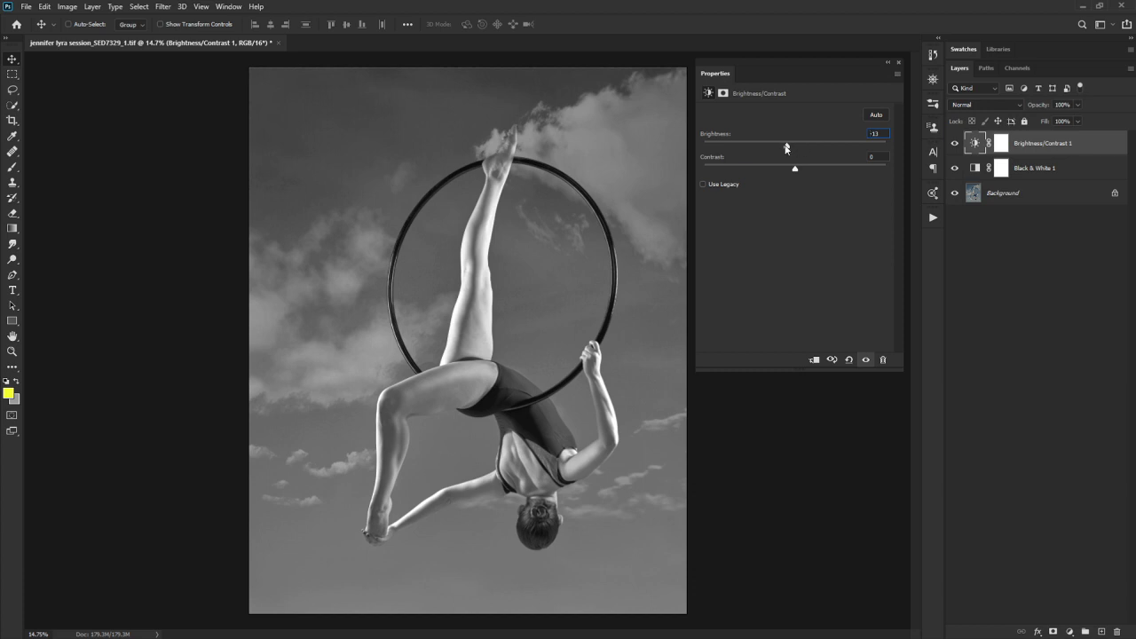
Step: Lower Brightness a little further and raise Contrast to 36
drag(787, 147, 822, 181)
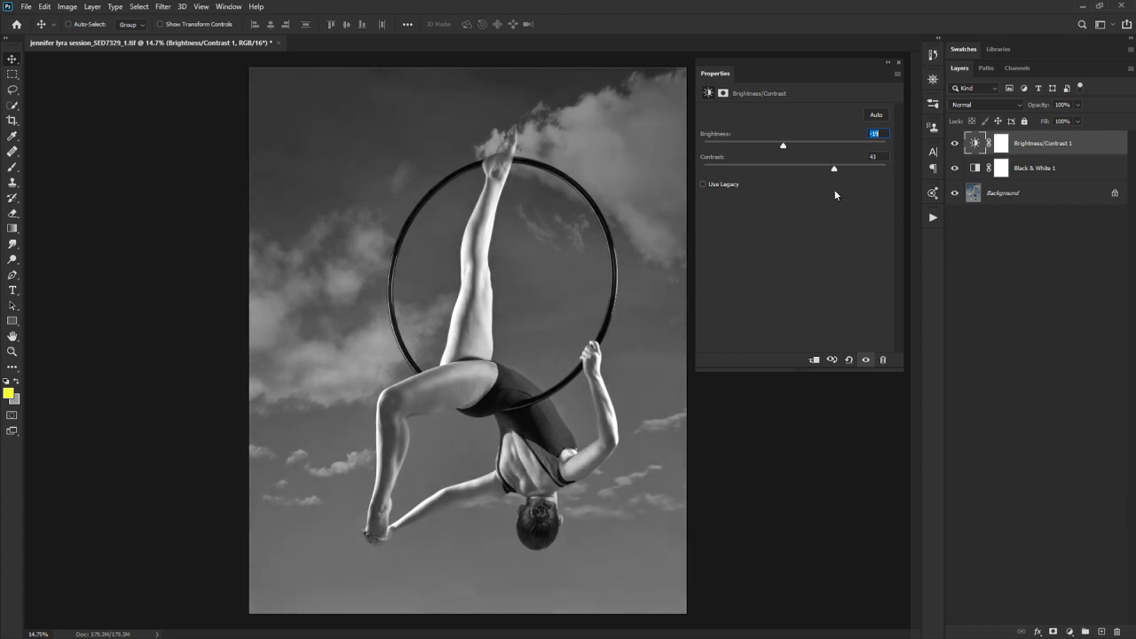
mouse_move(835, 196)
mouse_down()
mouse_move(824, 196)
mouse_move(840, 196)
mouse_up()
Step: Close the adjustment Properties panel and compare the original colour photo against the black-and-white result
click(898, 62)
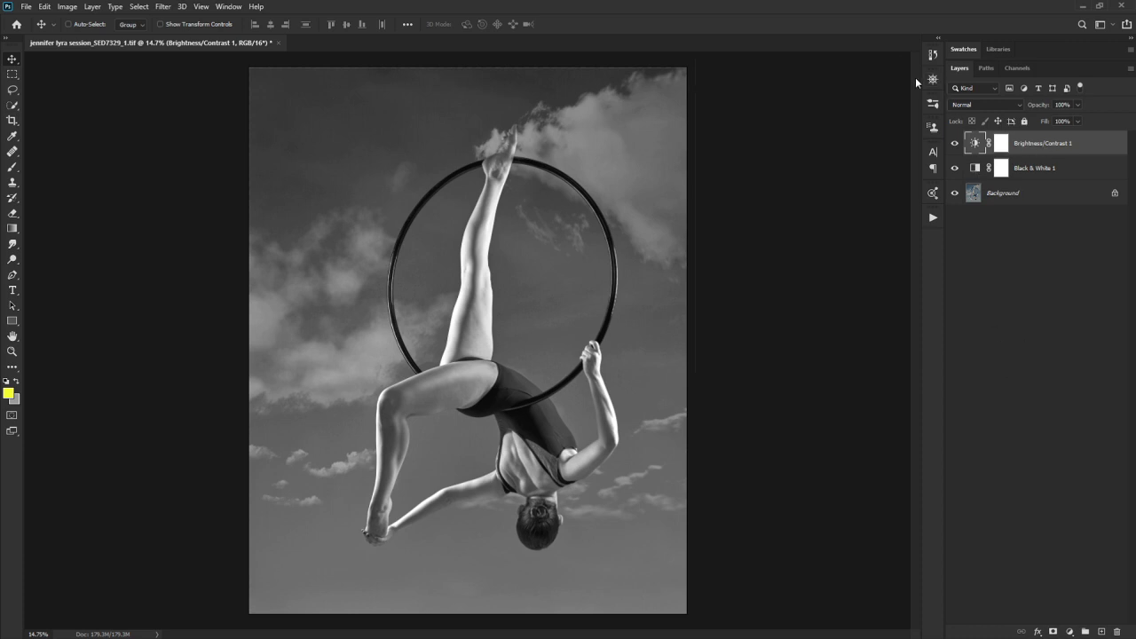
alt+click(954, 194)
alt+click(953, 199)
Step: Add a Brightness/Contrast 2 adjustment layer with Brightness lowered to -66 to darken the image
click(1069, 631)
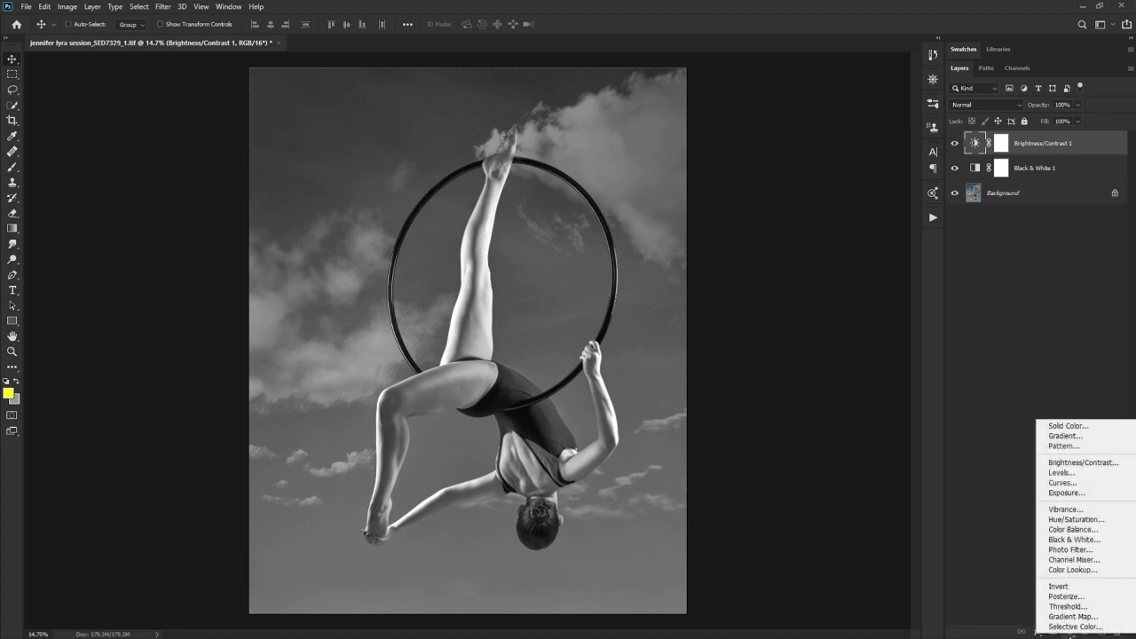
click(1083, 462)
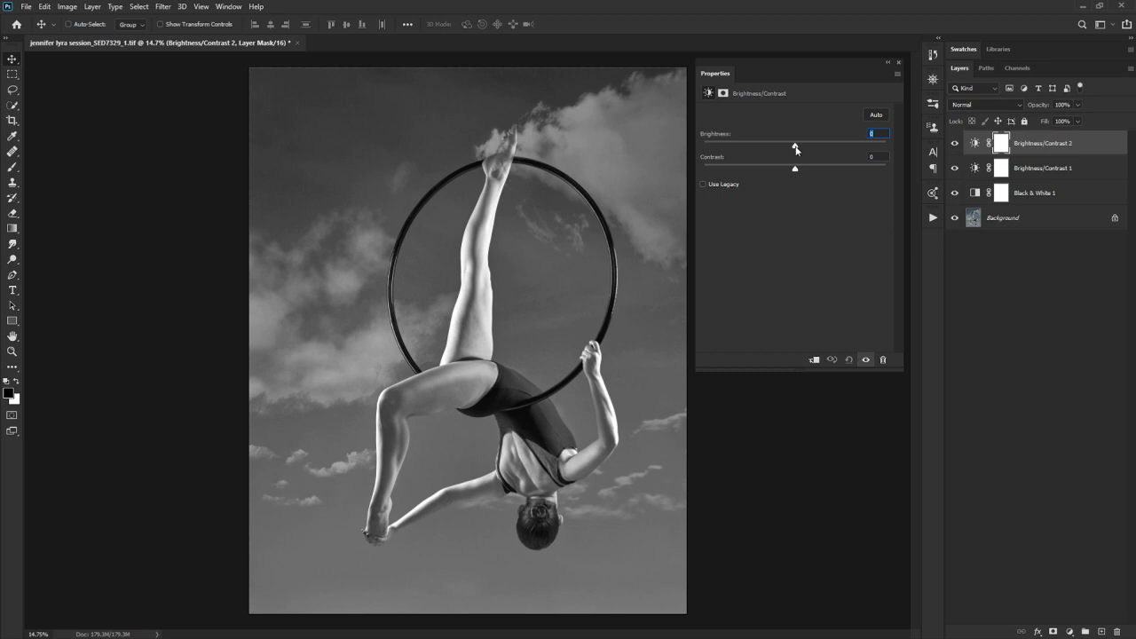
drag(796, 149, 754, 147)
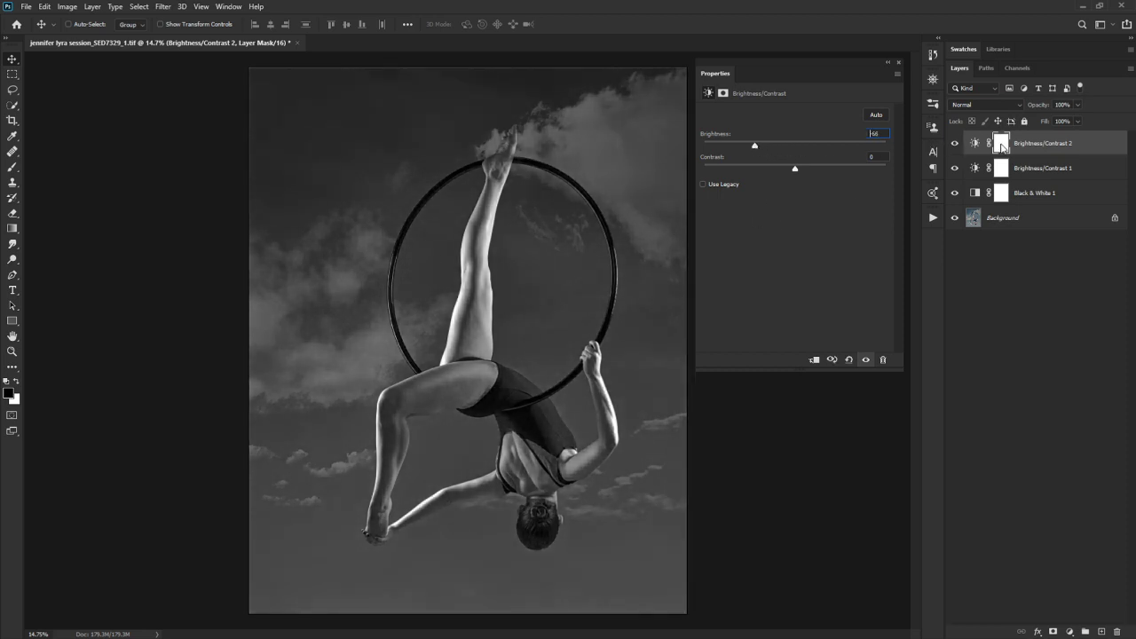
Step: Invert the Brightness/Contrast 2 layer mask to black with Ctrl+I
double_click(1002, 147)
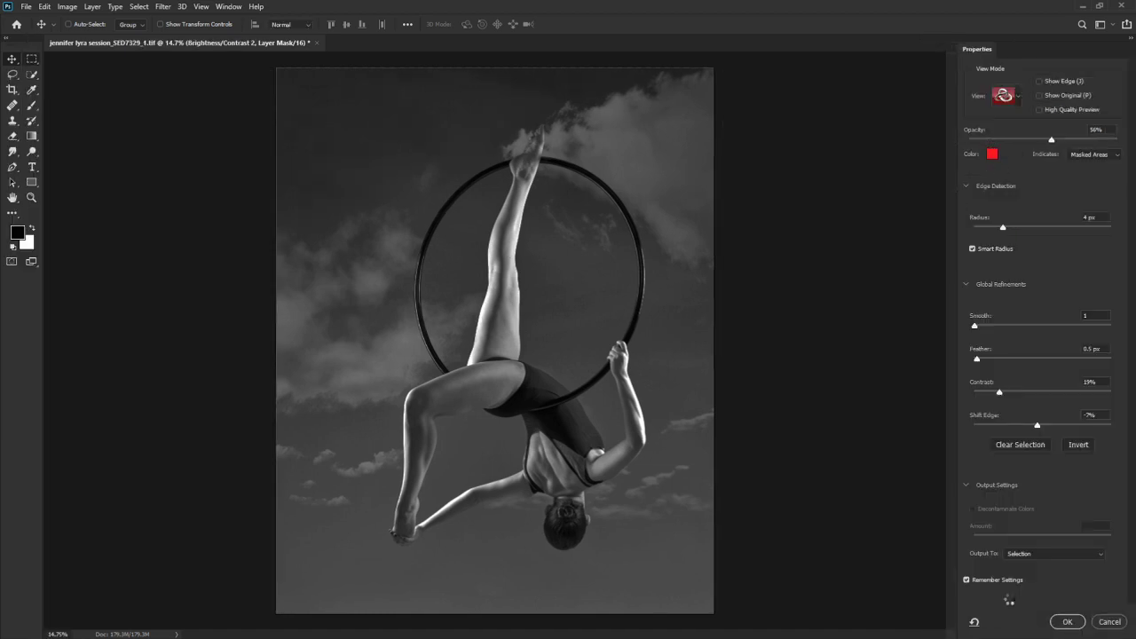
click(1109, 621)
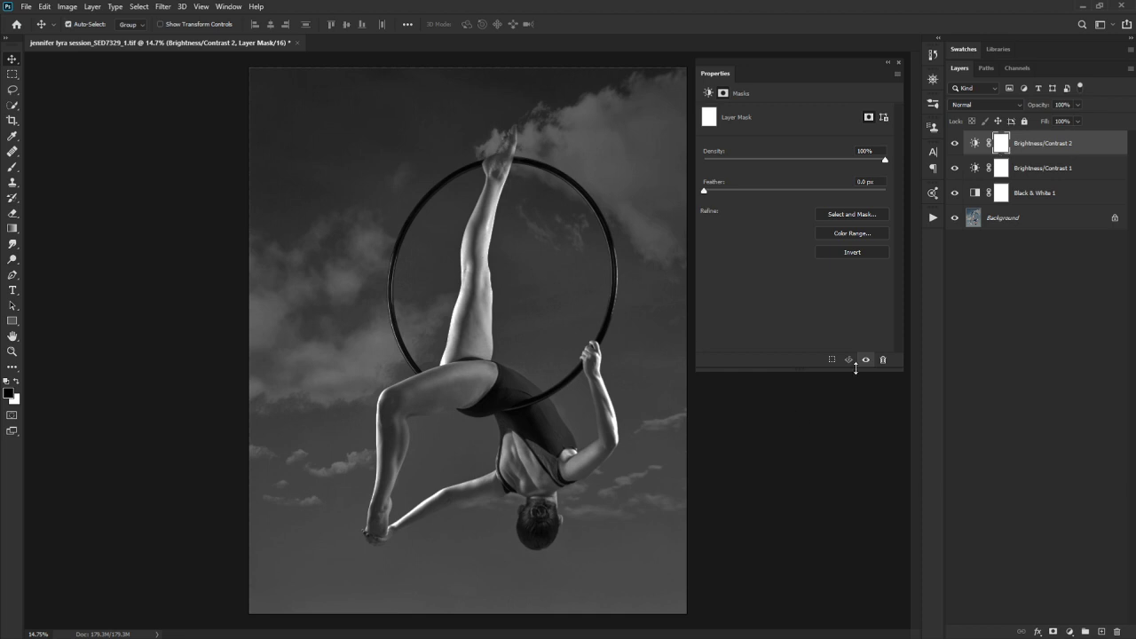
key(ctrl+i)
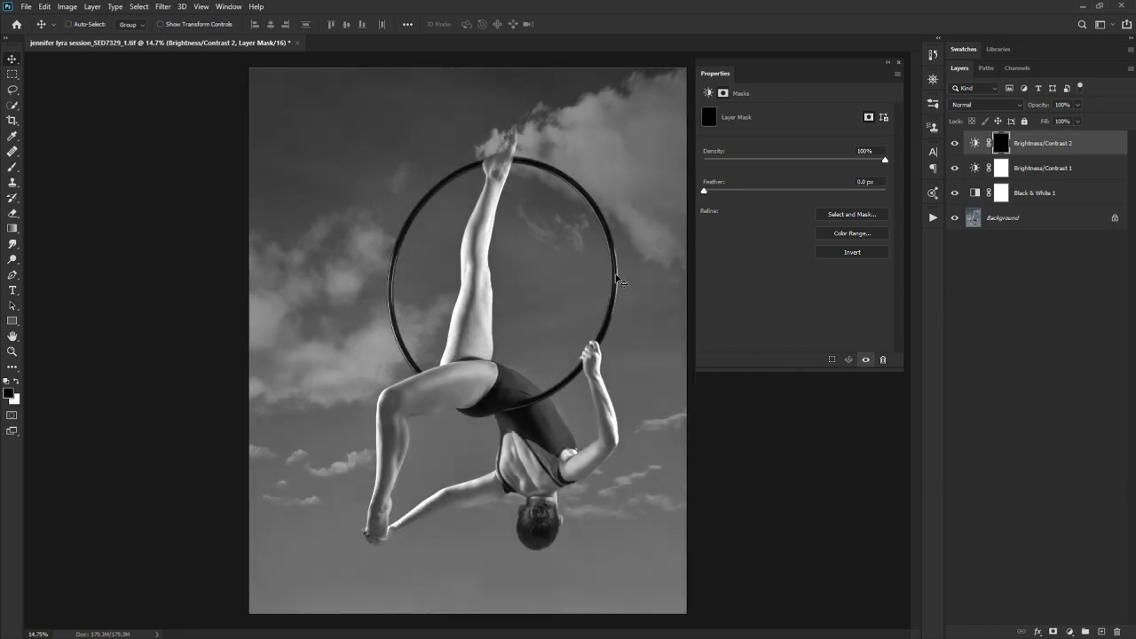
Step: Paint white into the mask's edges with a large soft brush at 1% flow
key(b)
mouse_move(410, 283)
mouse_down()
mouse_move(448, 271)
mouse_move(460, 280)
mouse_up()
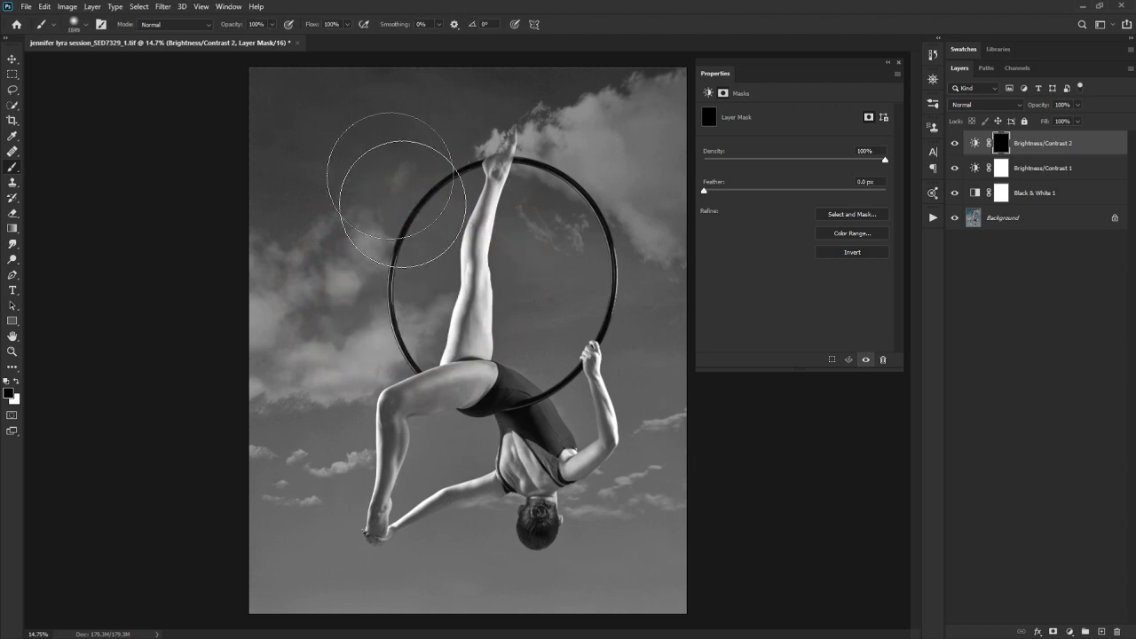
drag(312, 28, 193, 35)
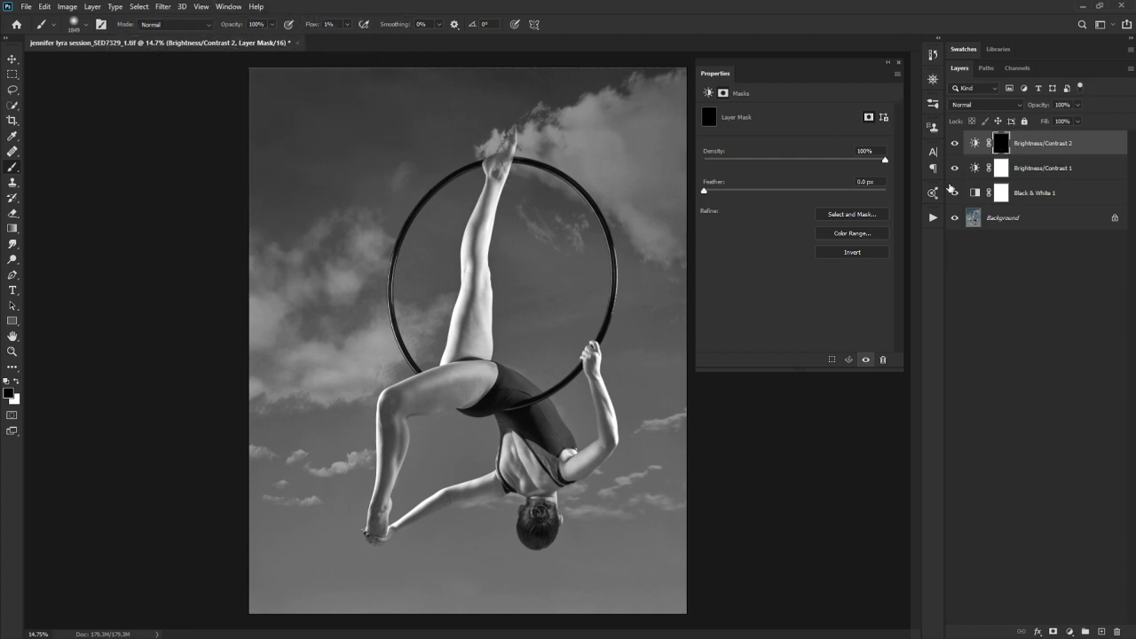
key(x)
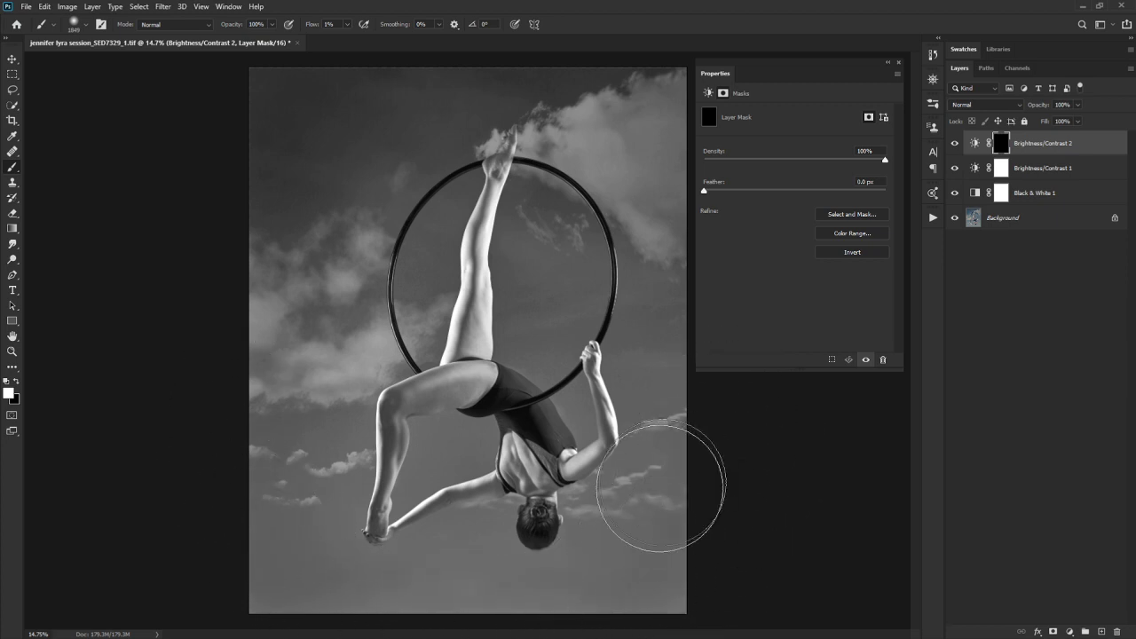
mouse_move(682, 142)
mouse_down()
mouse_move(578, 51)
mouse_move(532, 30)
mouse_move(310, 34)
mouse_move(318, 25)
mouse_up()
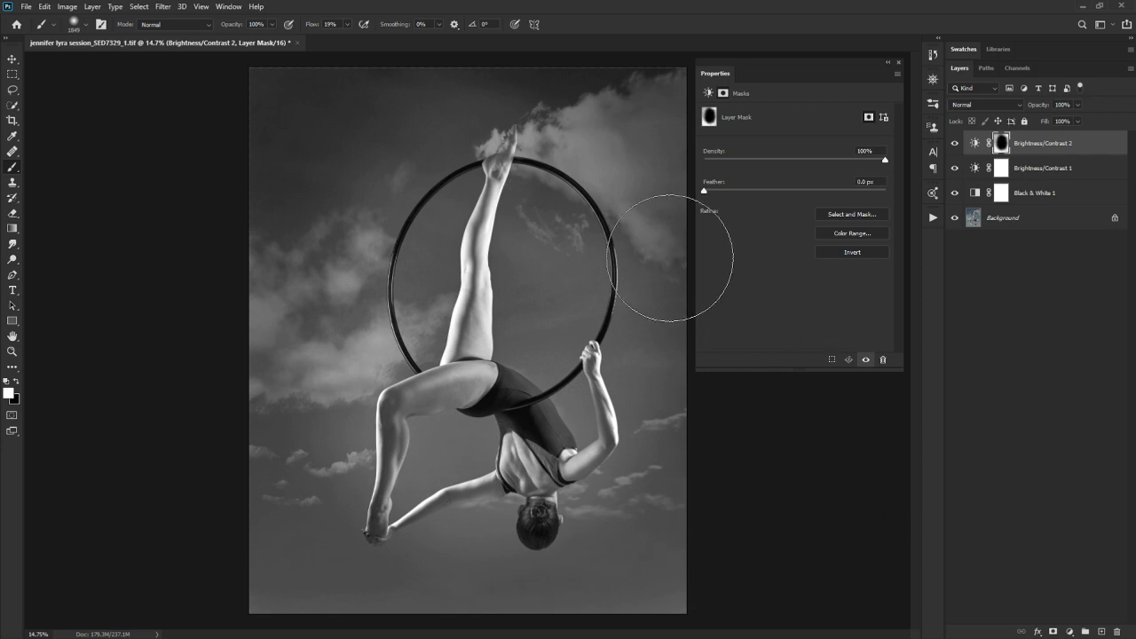
Step: Switch the foreground colour to black and enlarge the soft brush considerably
key(x)
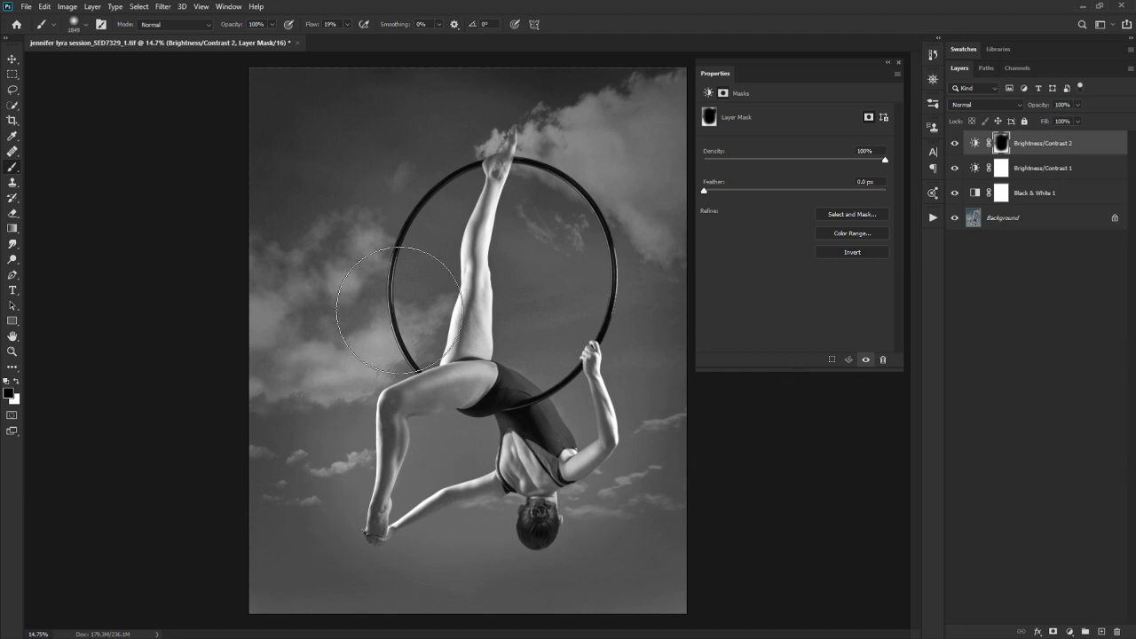
mouse_move(408, 316)
mouse_down()
mouse_move(451, 326)
mouse_move(439, 327)
mouse_up()
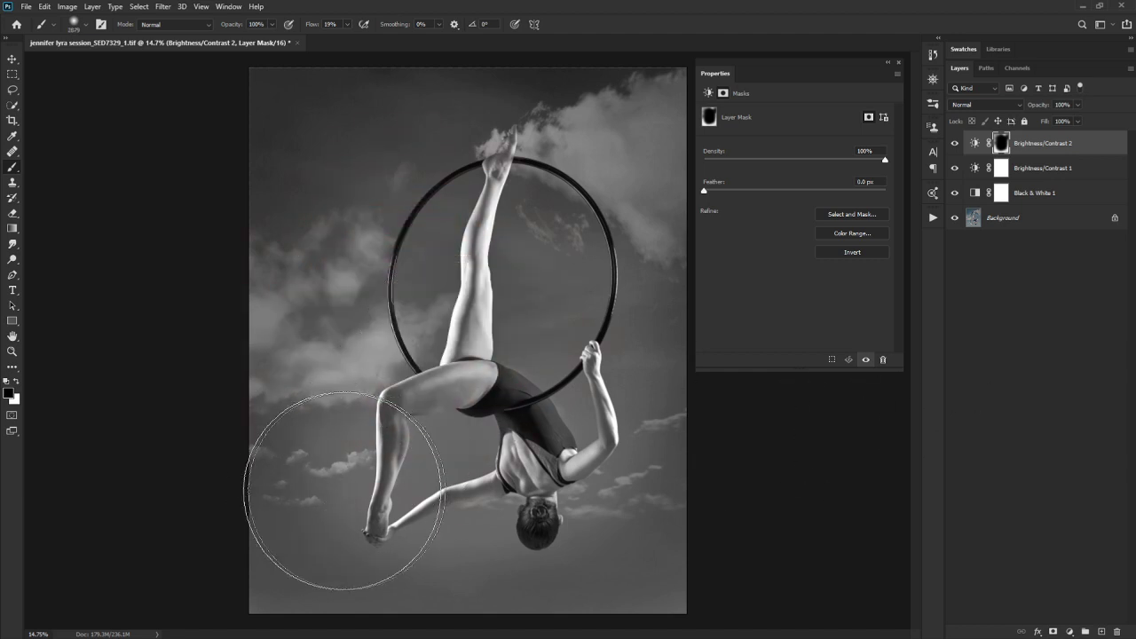
drag(367, 406, 426, 407)
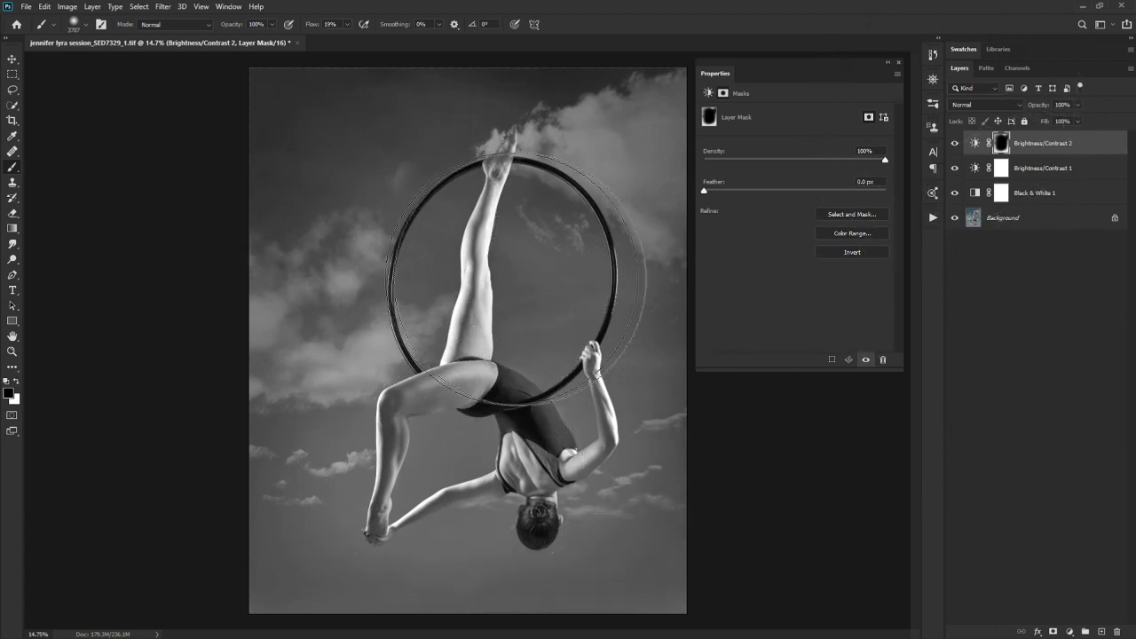
Step: Set the brush to about 1984 px, compare the vignette on and off, and lower its opacity
drag(525, 280, 444, 303)
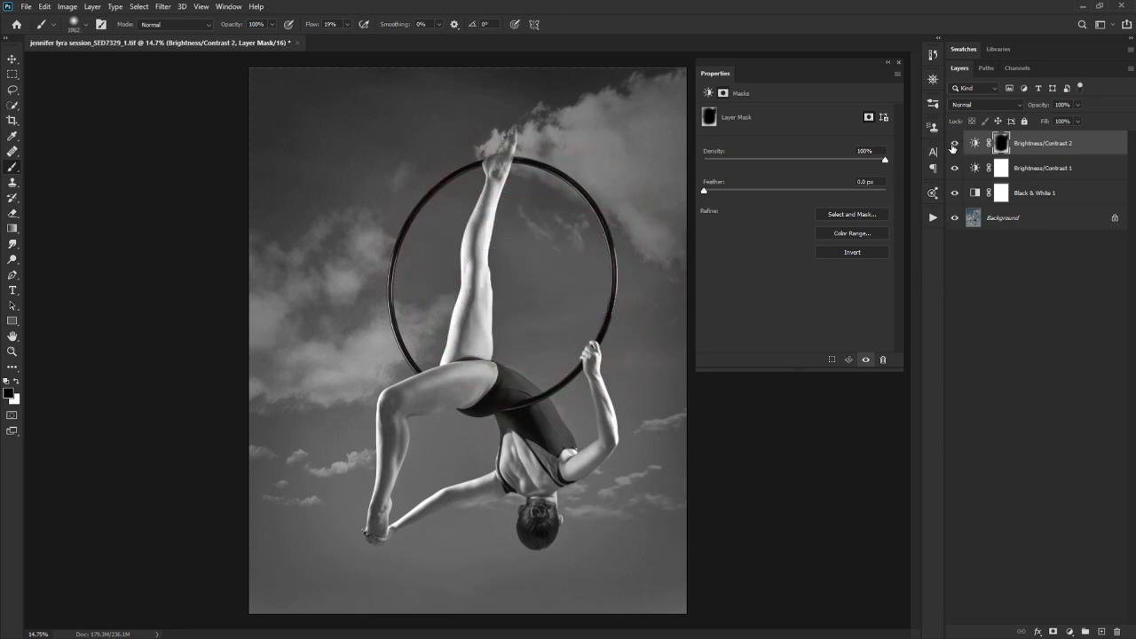
click(954, 145)
click(955, 144)
click(955, 144)
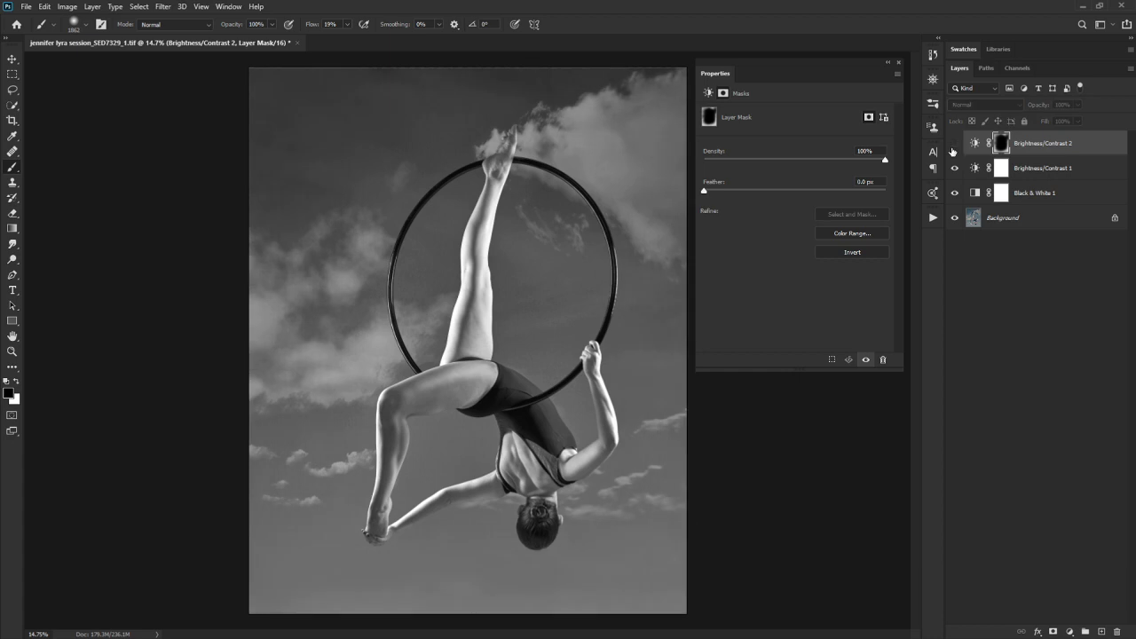
click(955, 144)
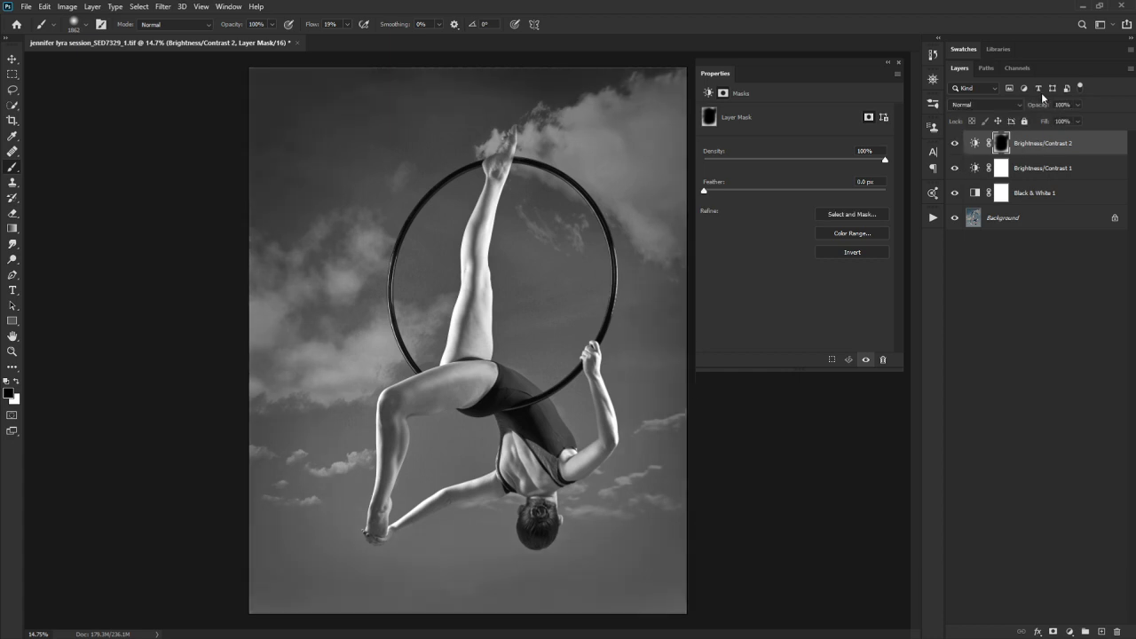
mouse_move(1045, 109)
mouse_down()
mouse_move(1018, 119)
mouse_move(1034, 110)
mouse_move(1026, 115)
mouse_up()
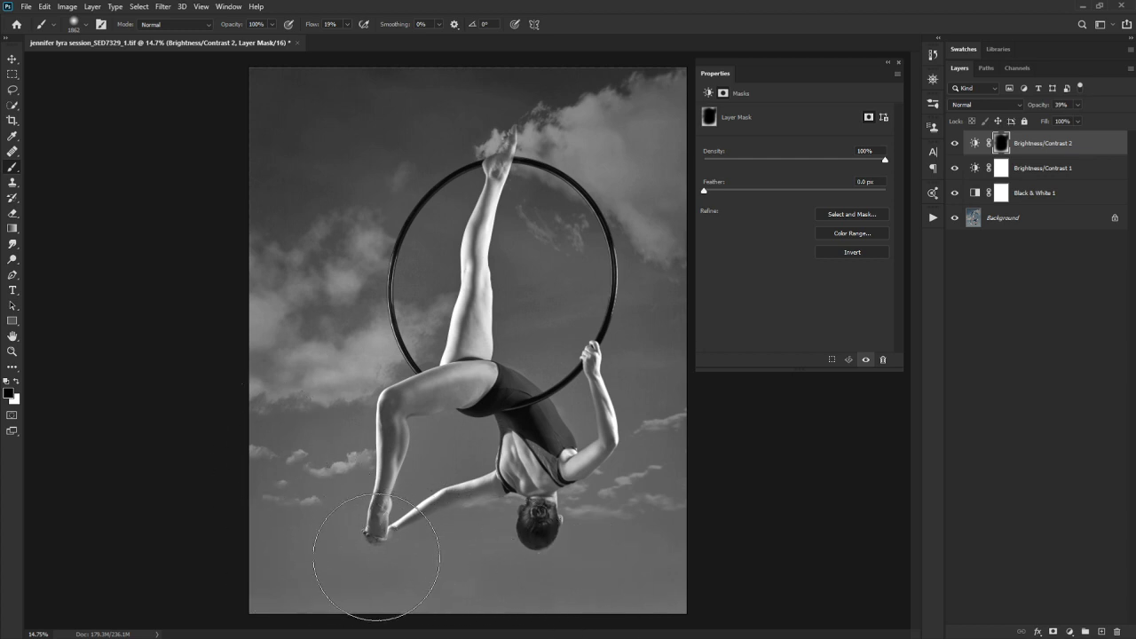
Step: Zoom in on the dancer's feet and hands, then hide the vignette layer and fit the image on screen
key(z)
drag(380, 564, 484, 595)
drag(586, 539, 507, 568)
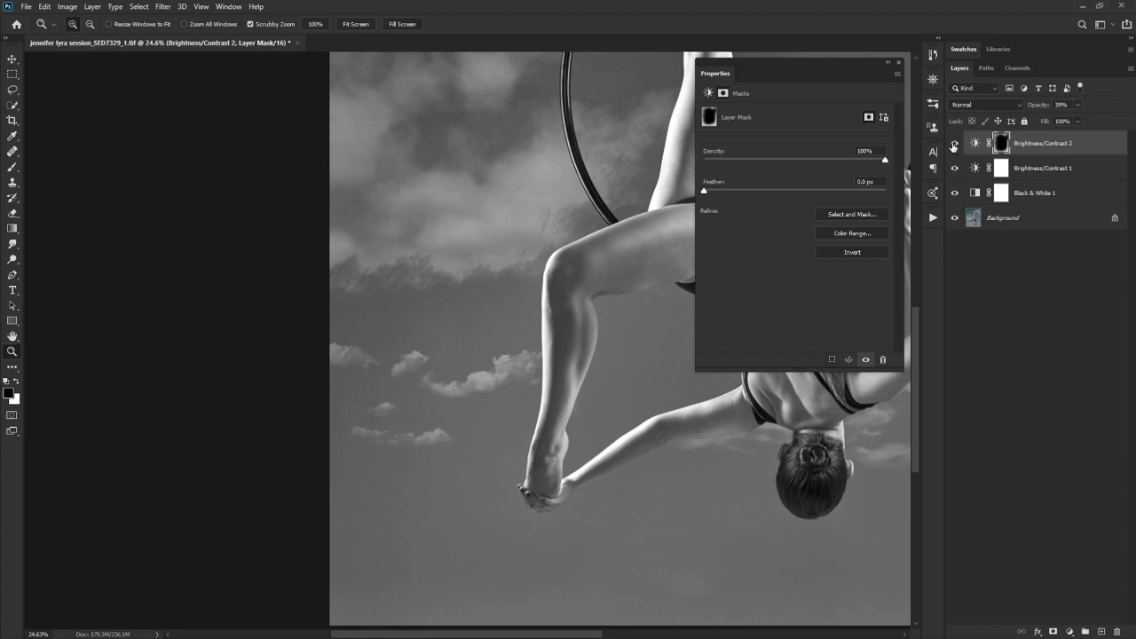
click(954, 143)
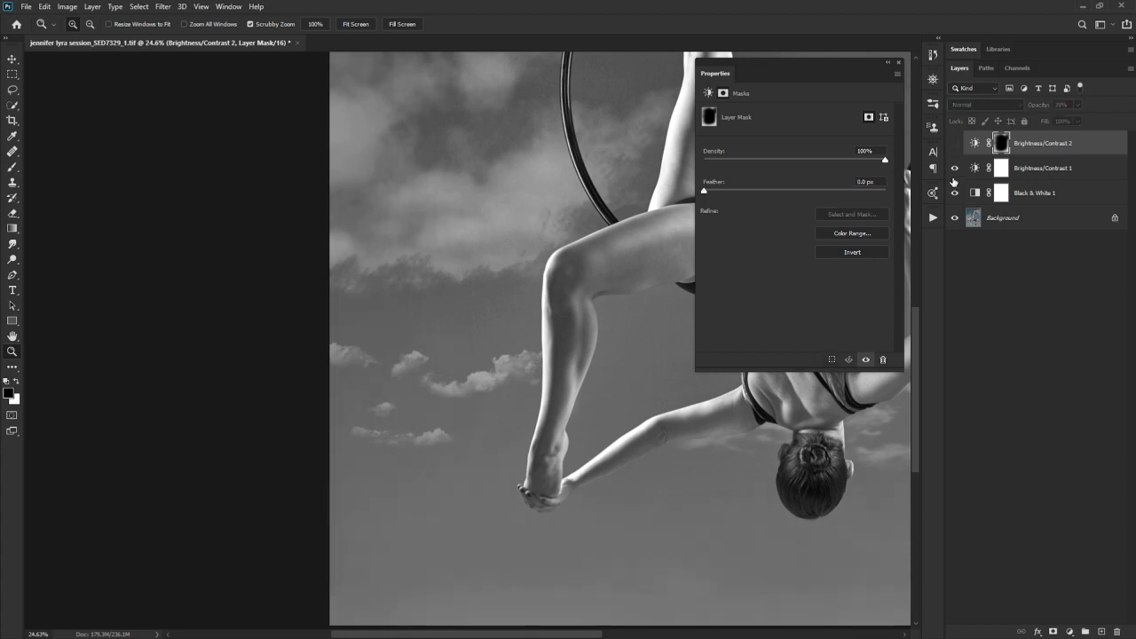
double_click(13, 335)
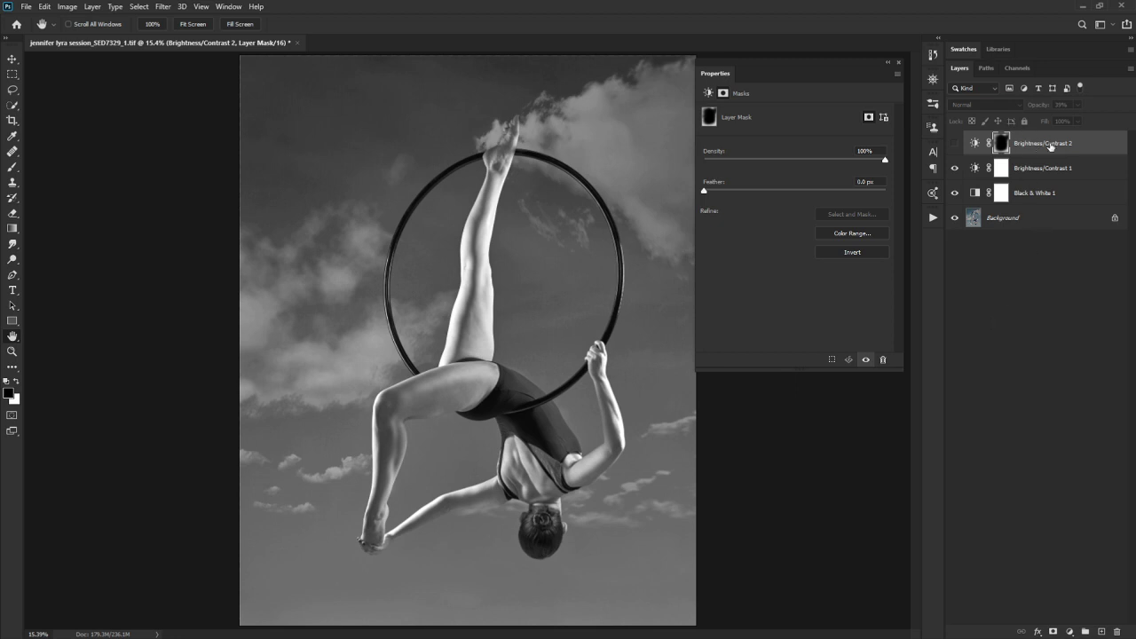
Step: Delete the Brightness/Contrast 2 vignette layer and compare the result with the original colour photo
drag(1051, 147, 1117, 631)
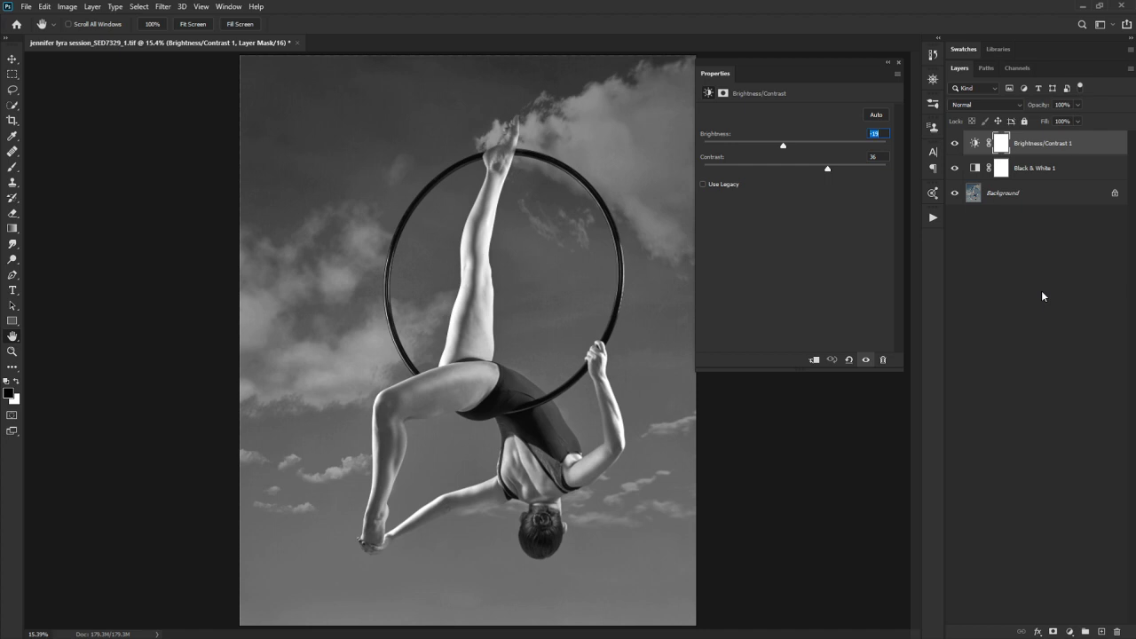
alt+click(955, 193)
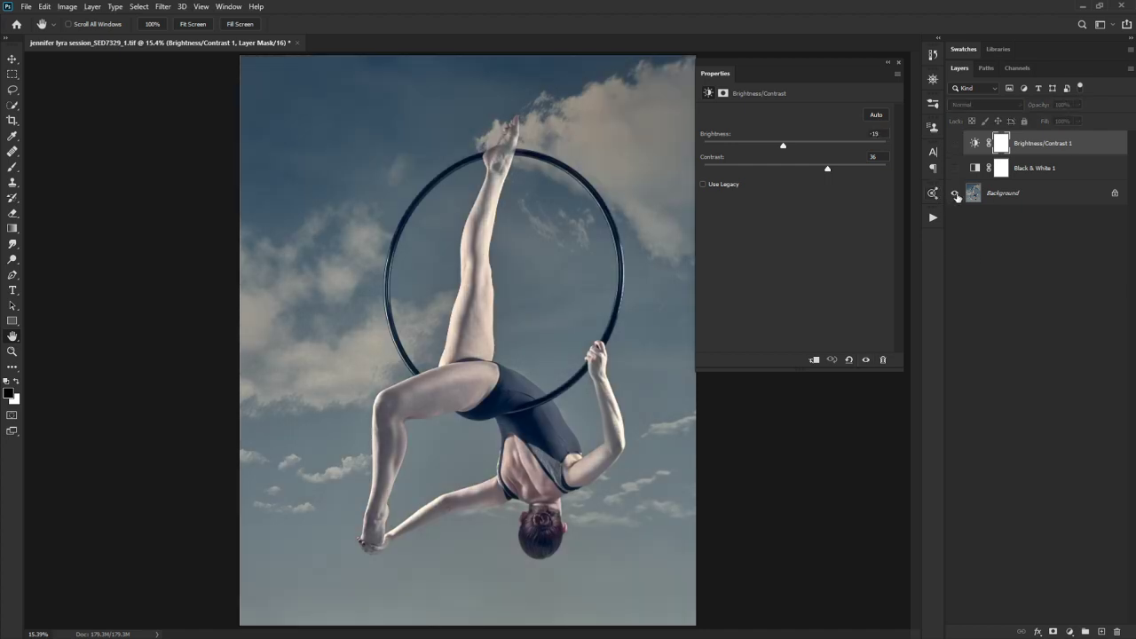
alt+click(955, 193)
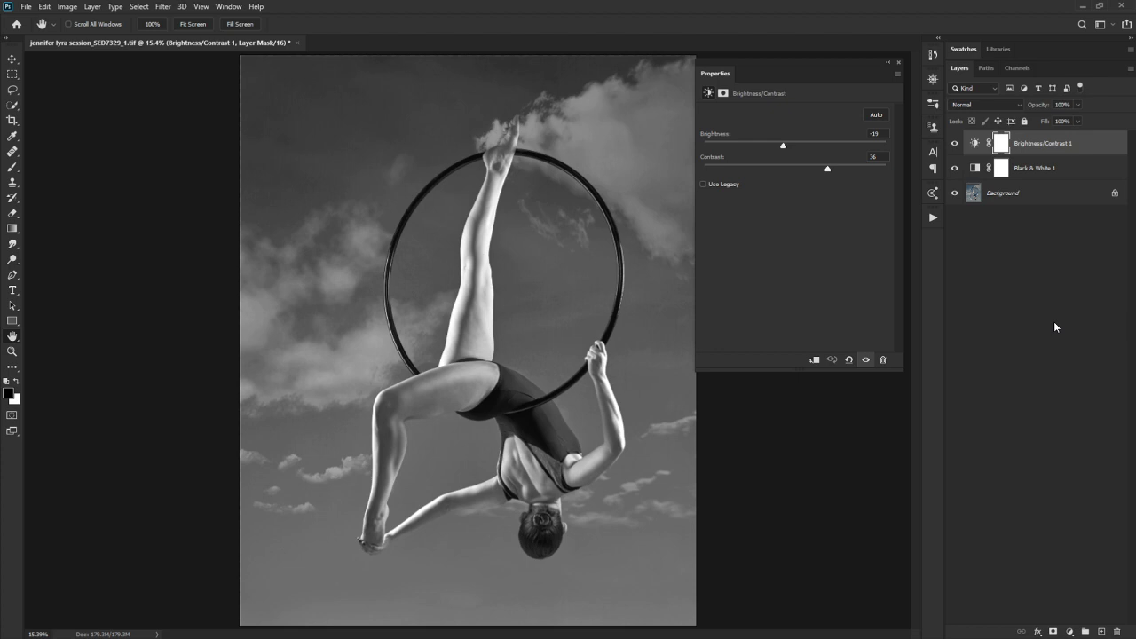
Step: Select Black & White 1 to review its colour sliders, then dismiss the new adjustment layer list
click(977, 172)
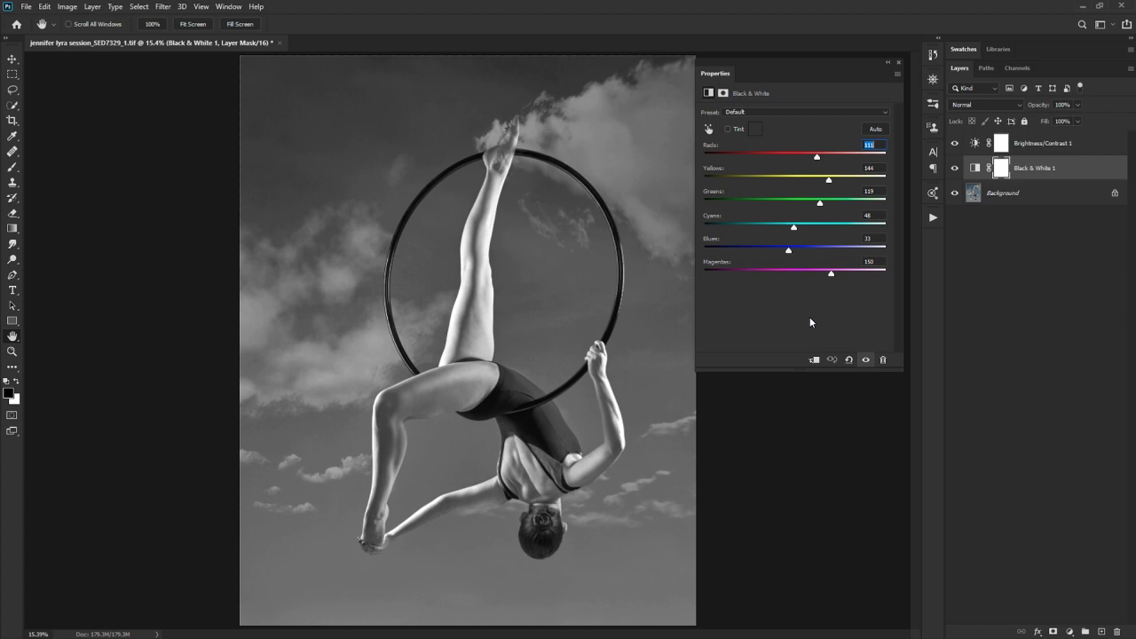
click(1068, 631)
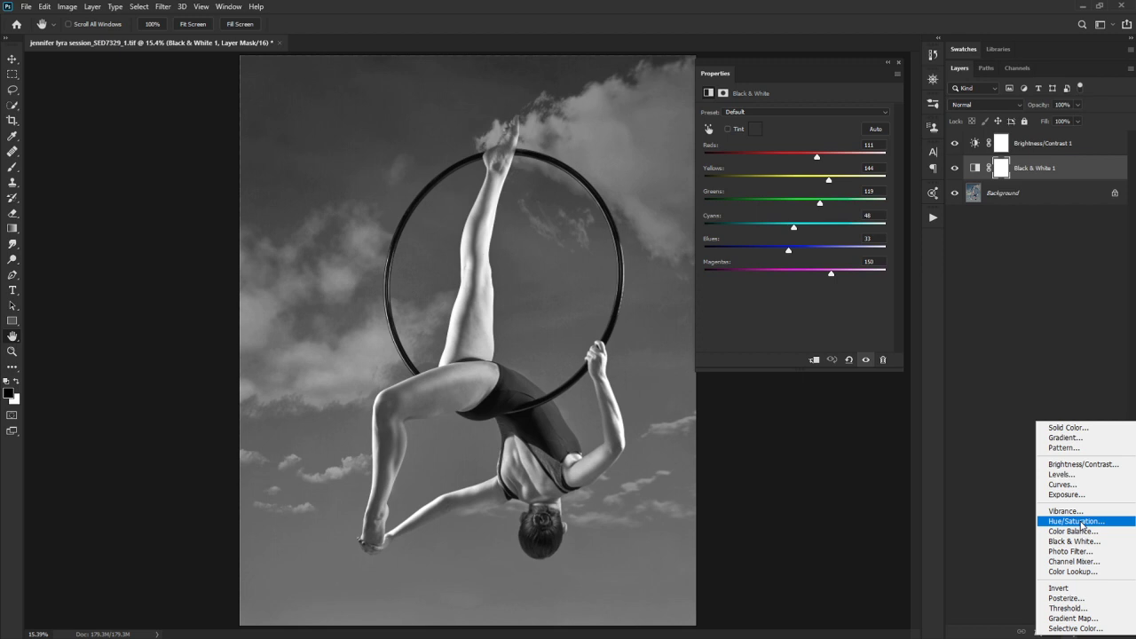
click(1040, 361)
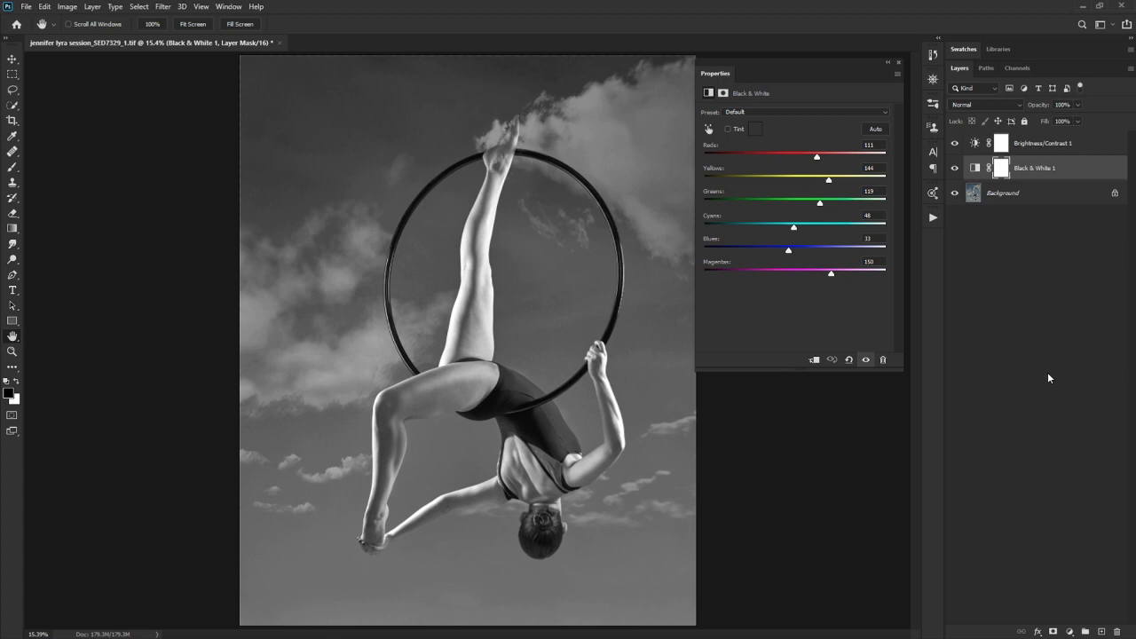
alt+click(955, 193)
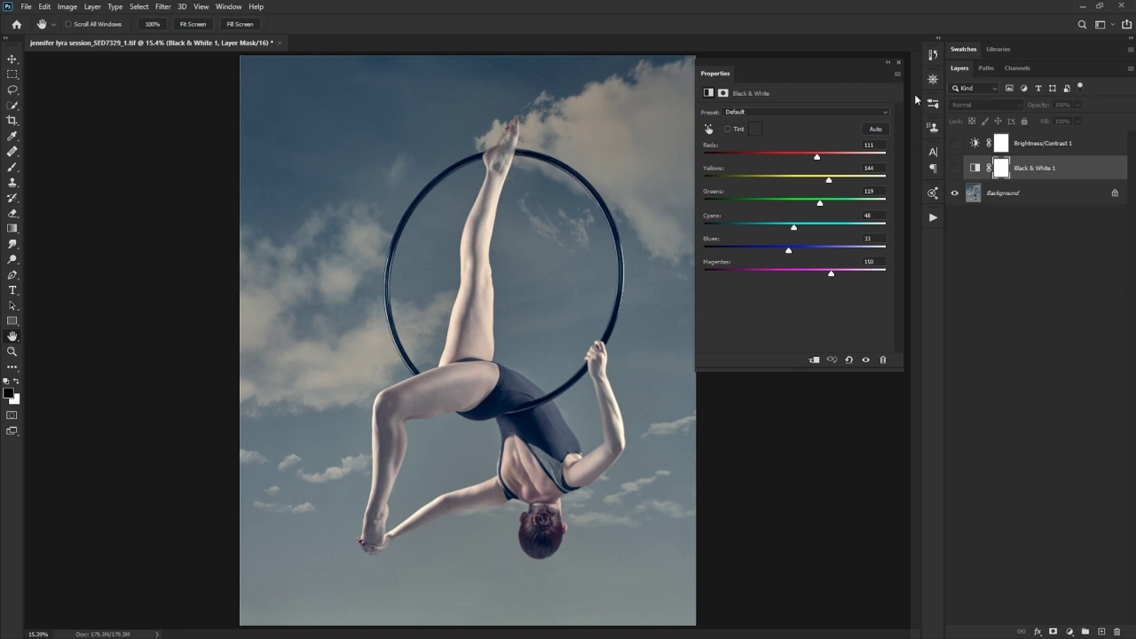
drag(956, 169, 955, 143)
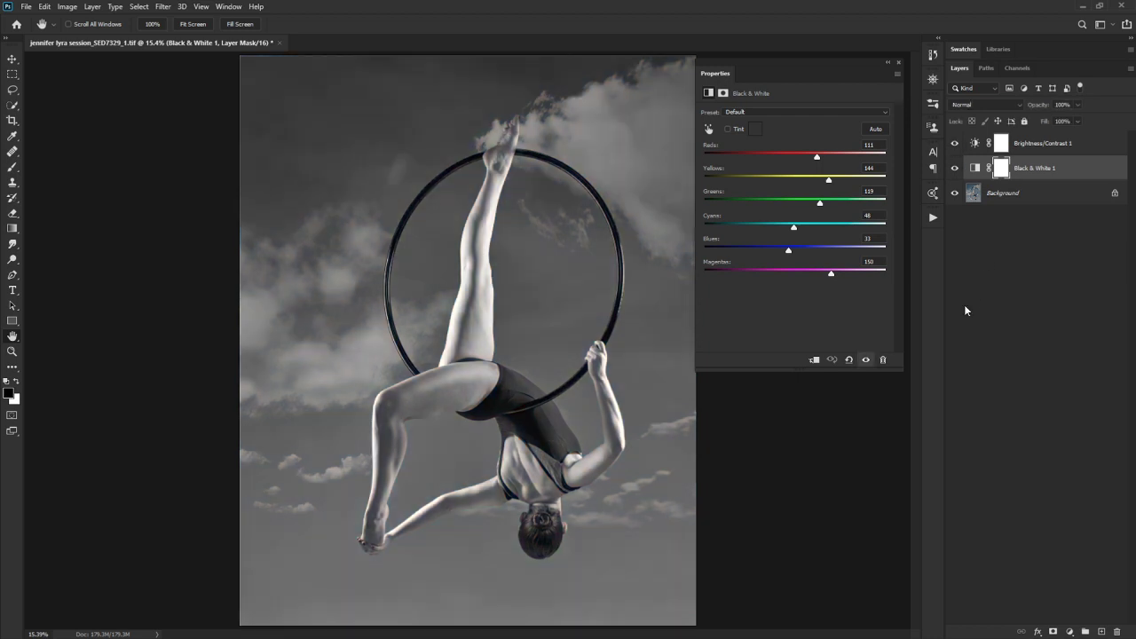